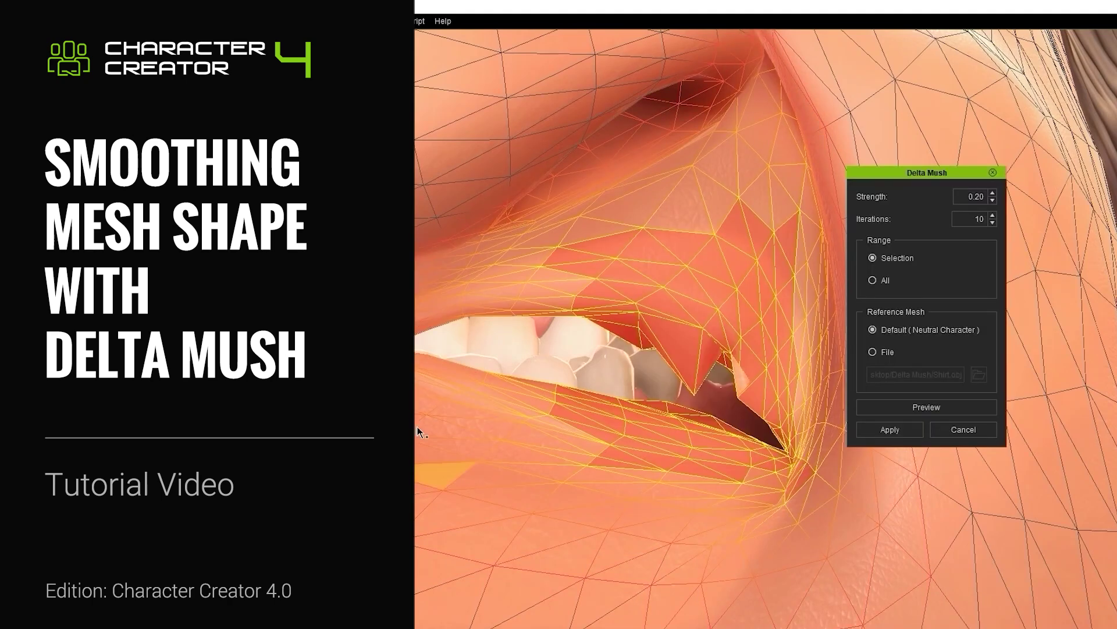
Step: Preview and apply Delta Mush to the selected mouth-corner faces with strength 0.20 and 10 iterations
click(884, 407)
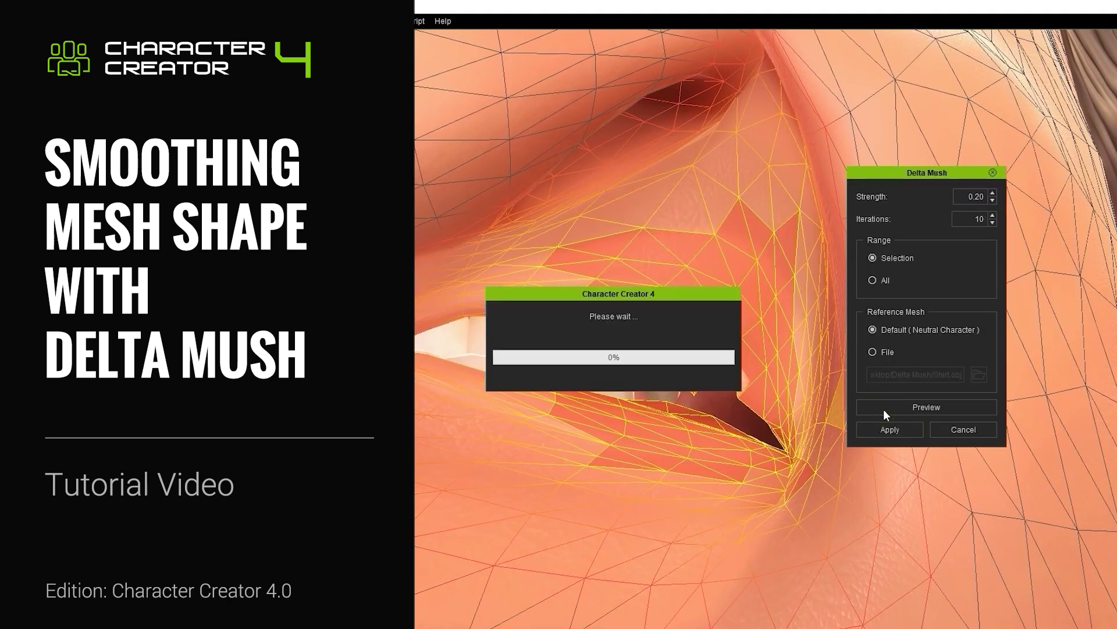
click(914, 434)
click(993, 173)
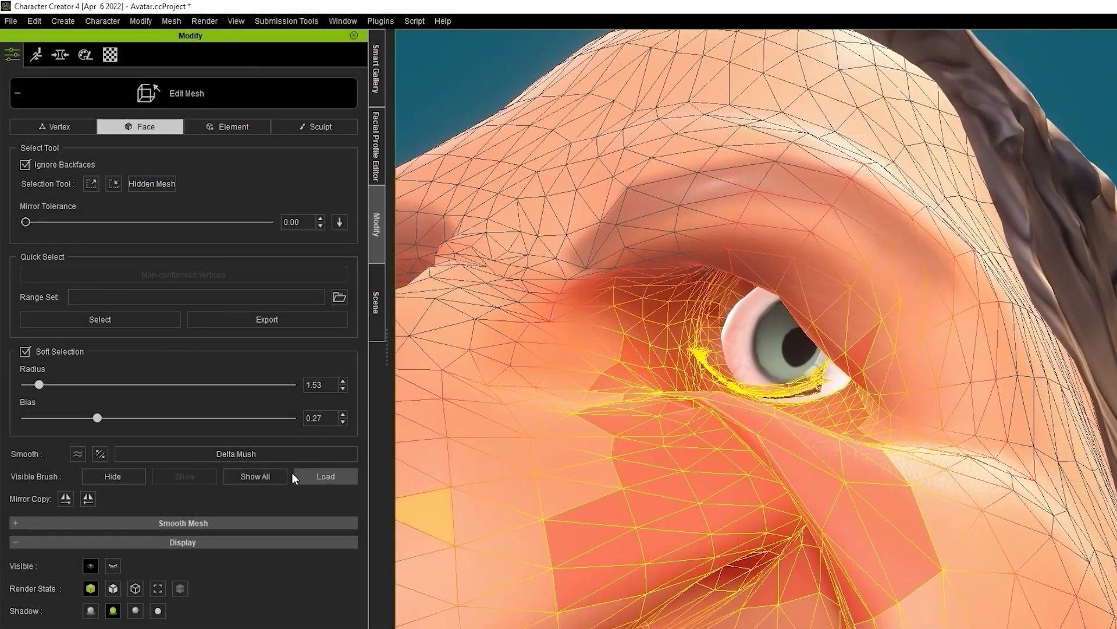
Step: Preview and apply Delta Mush to the selected faces around the character's eye
click(291, 454)
click(926, 406)
click(905, 429)
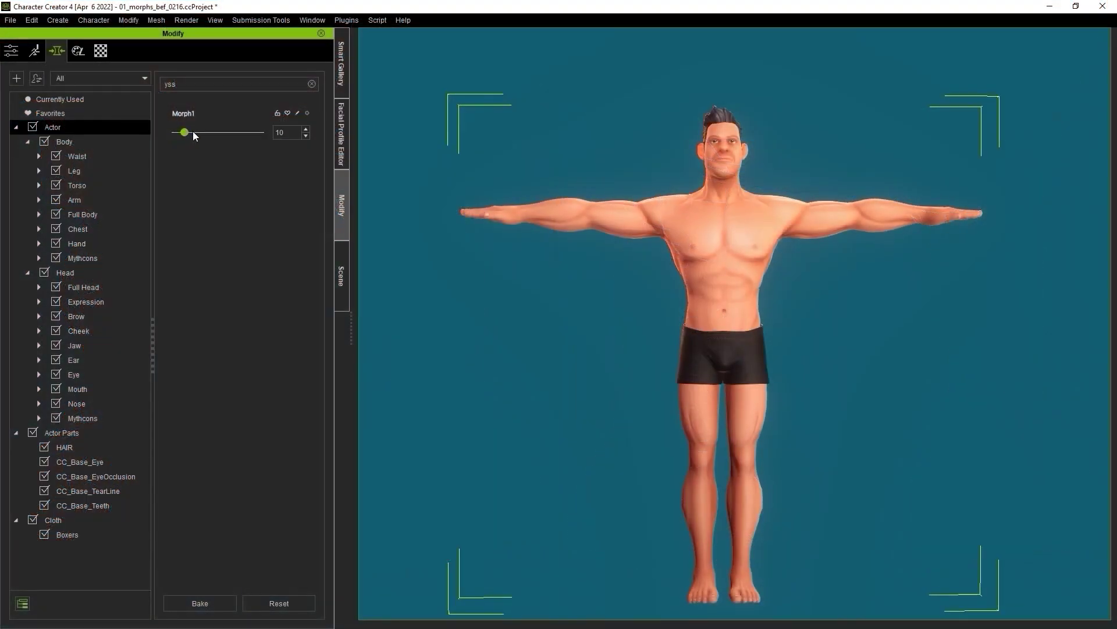
Step: Set the Morph1 body morph of the male character to 100
drag(194, 131, 274, 137)
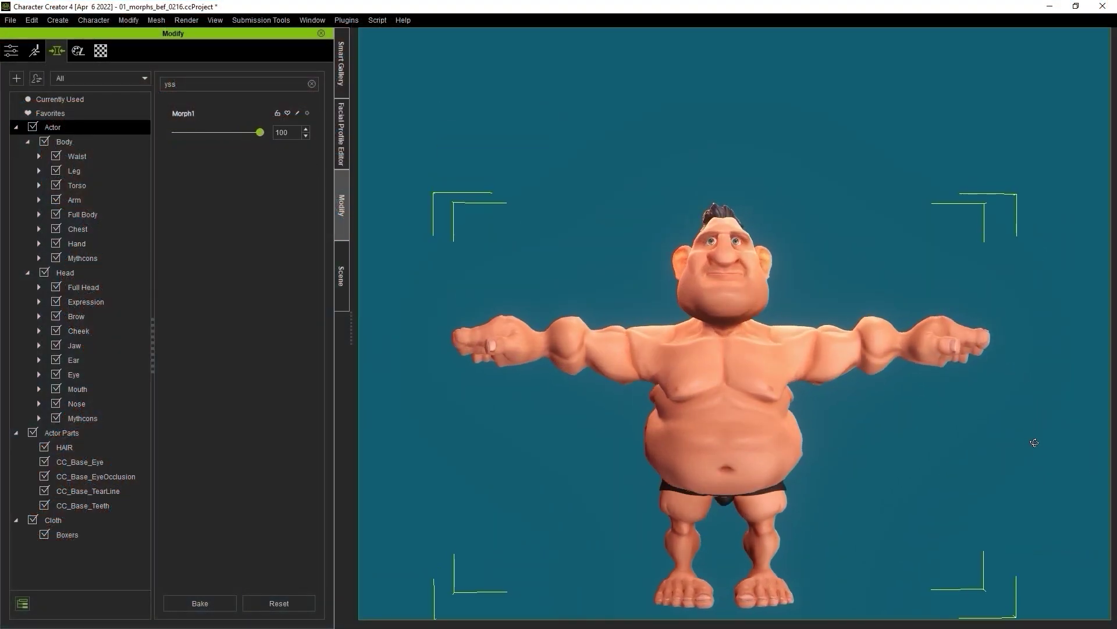
right_drag(1038, 447, 962, 452)
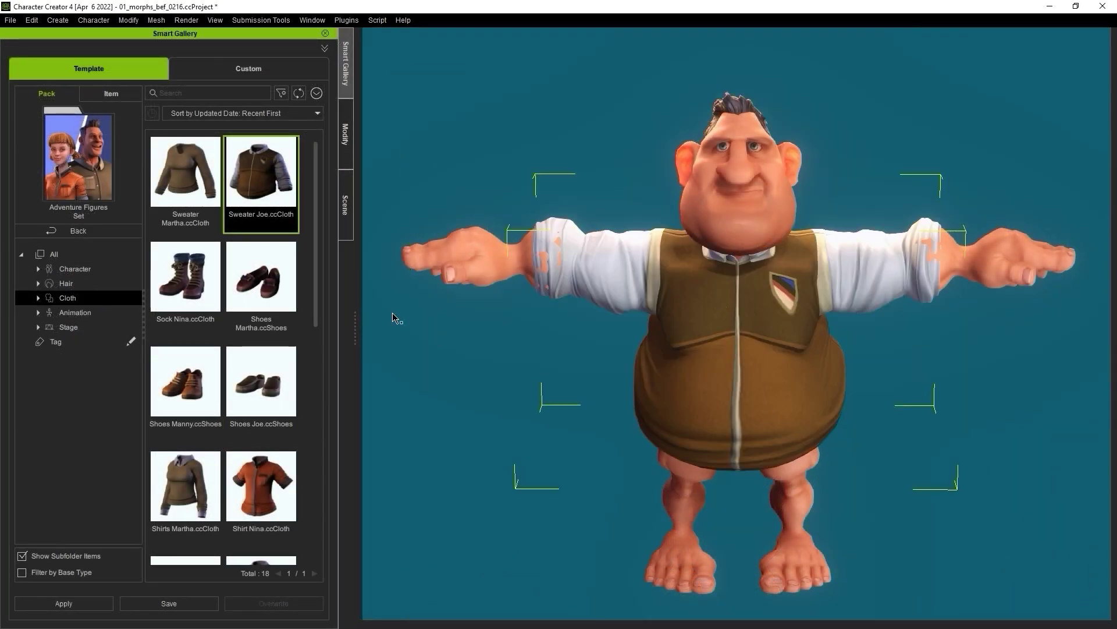
Step: Dress the character in Shoes Joe and the grey pants from the Adventure Figures Set
drag(261, 381, 477, 337)
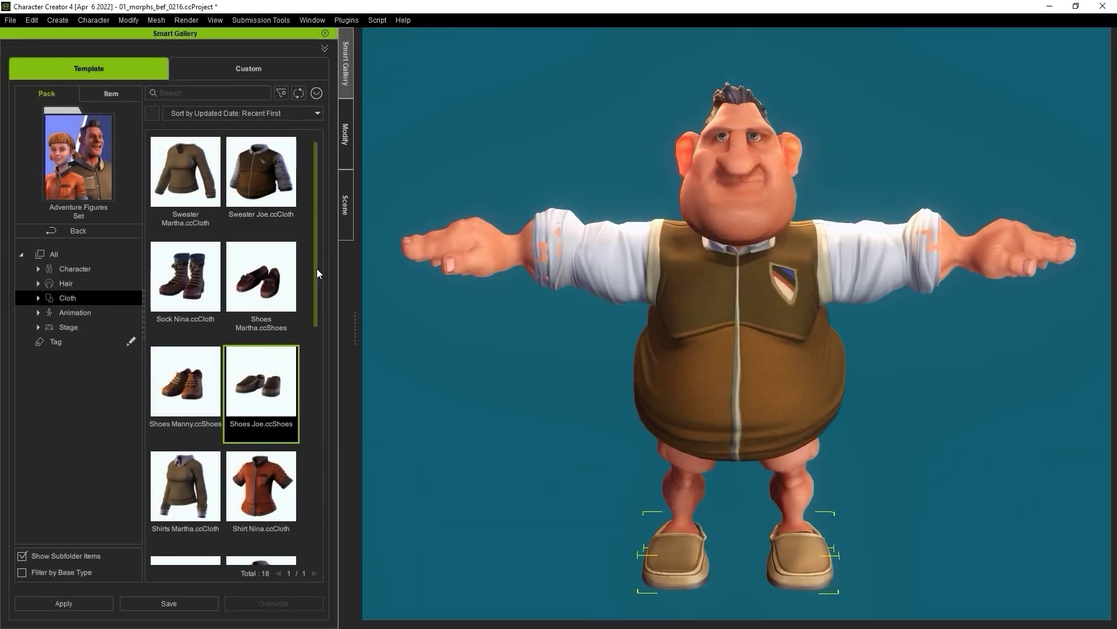
scroll(260, 353, down, 5)
drag(261, 288, 701, 333)
Step: Select the PANT, SHOES and SHIRT items in the scene list together and change their render state
click(347, 209)
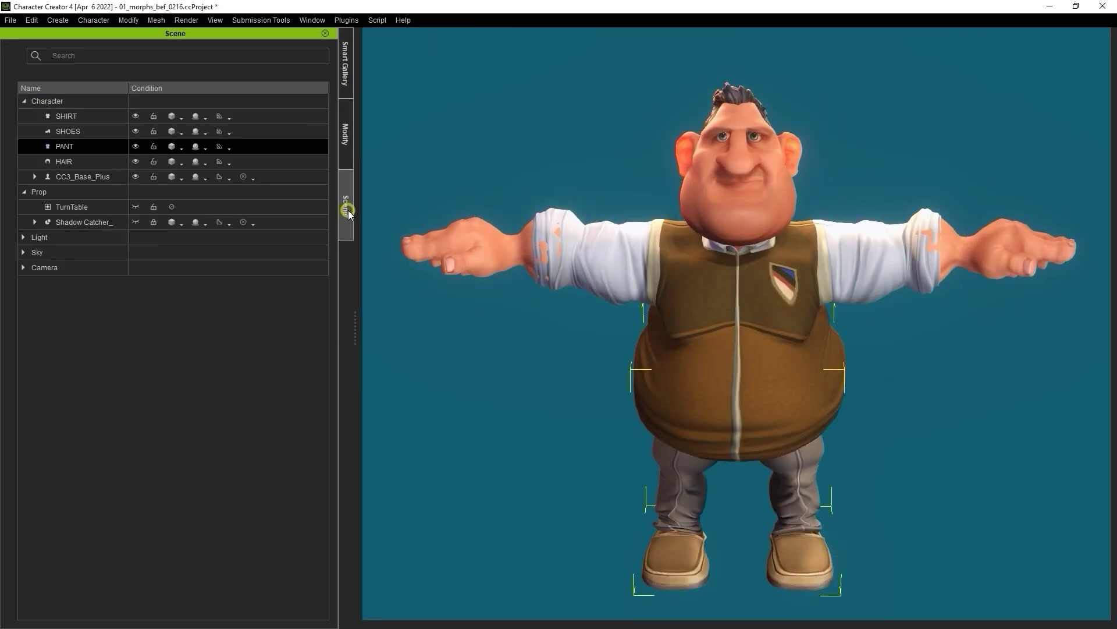
ctrl+click(87, 131)
ctrl+click(107, 120)
click(181, 118)
click(224, 179)
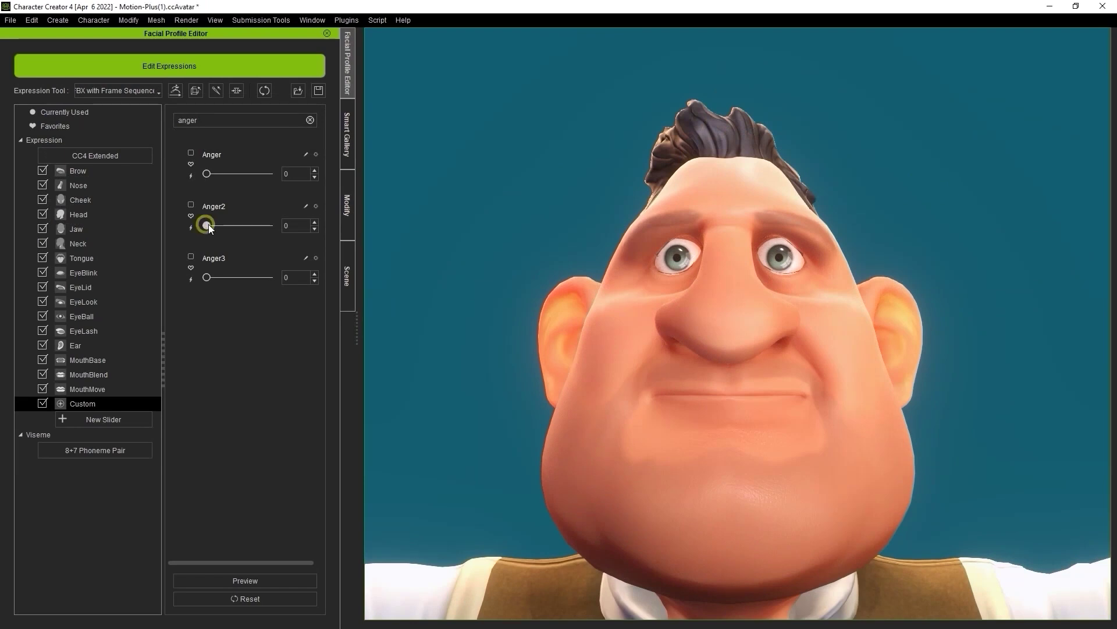
Step: Set the Anger2 expression to 100 and change the render state of the CC3_Base_Plus character
drag(208, 225, 269, 225)
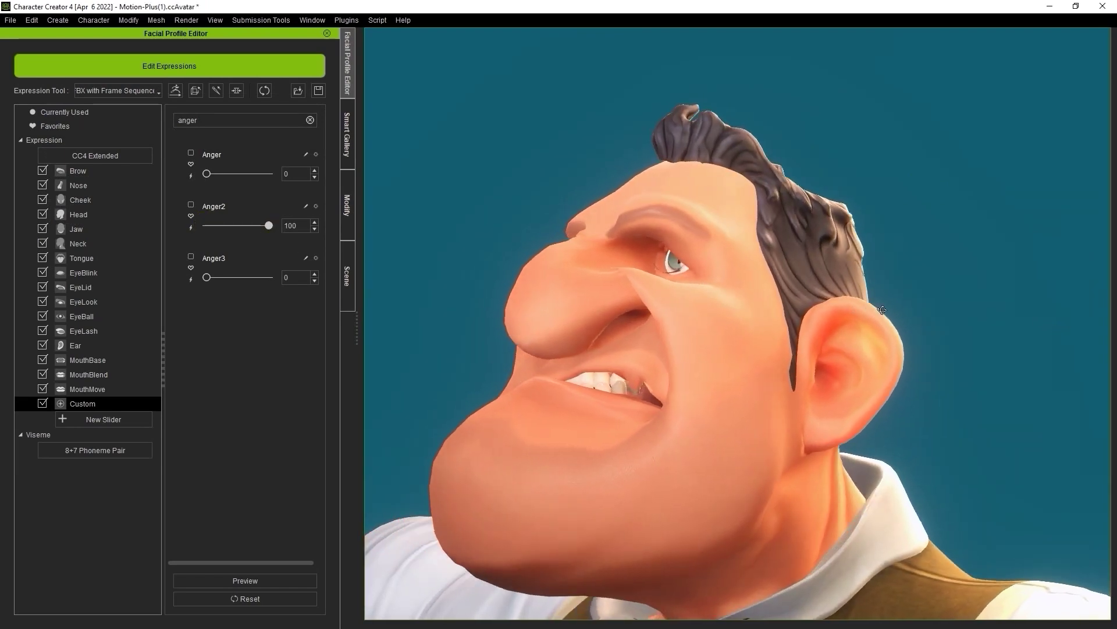
click(347, 276)
right_click(175, 179)
click(224, 239)
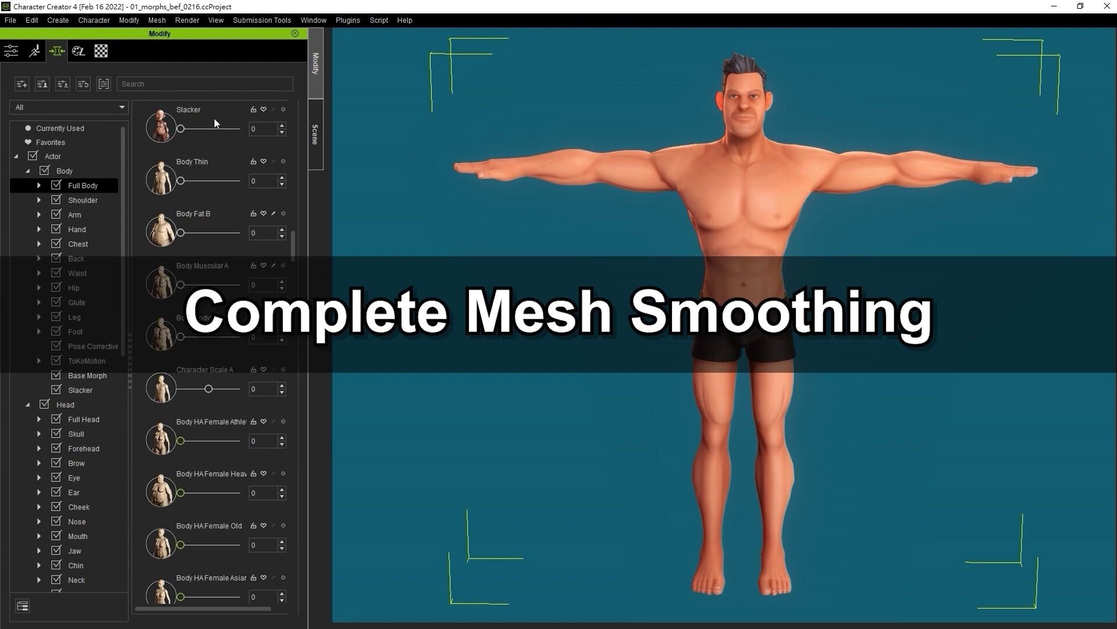
Step: Set the Slacker full-body morph to 62 and Body HA Male Heavy to 90
drag(201, 129, 213, 129)
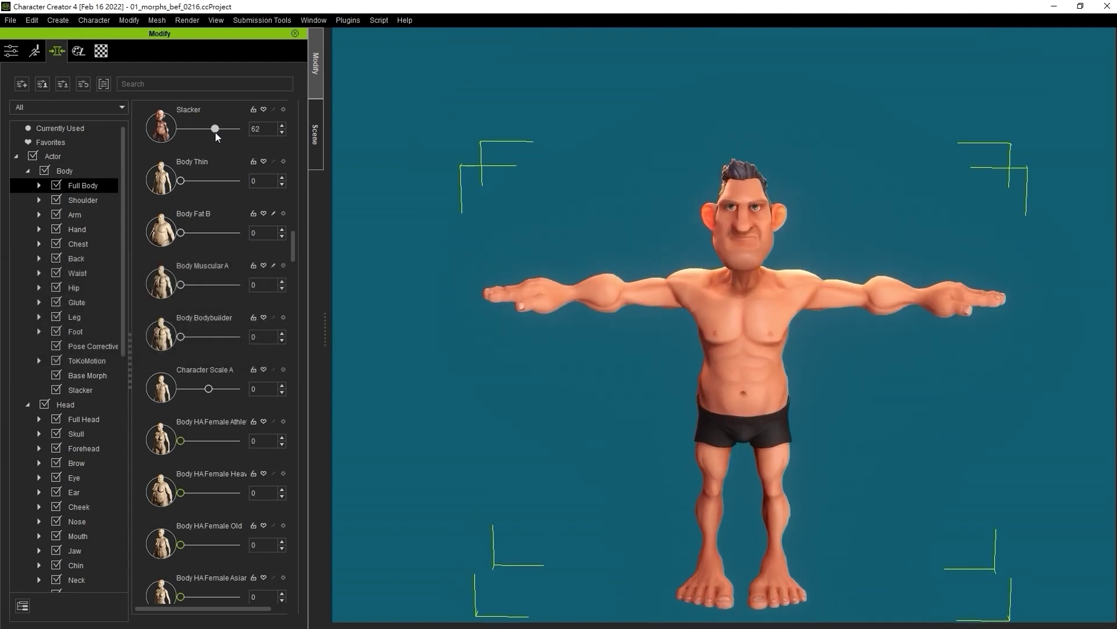
scroll(186, 349, down, 3)
drag(180, 389, 229, 392)
scroll(736, 320, up, 4)
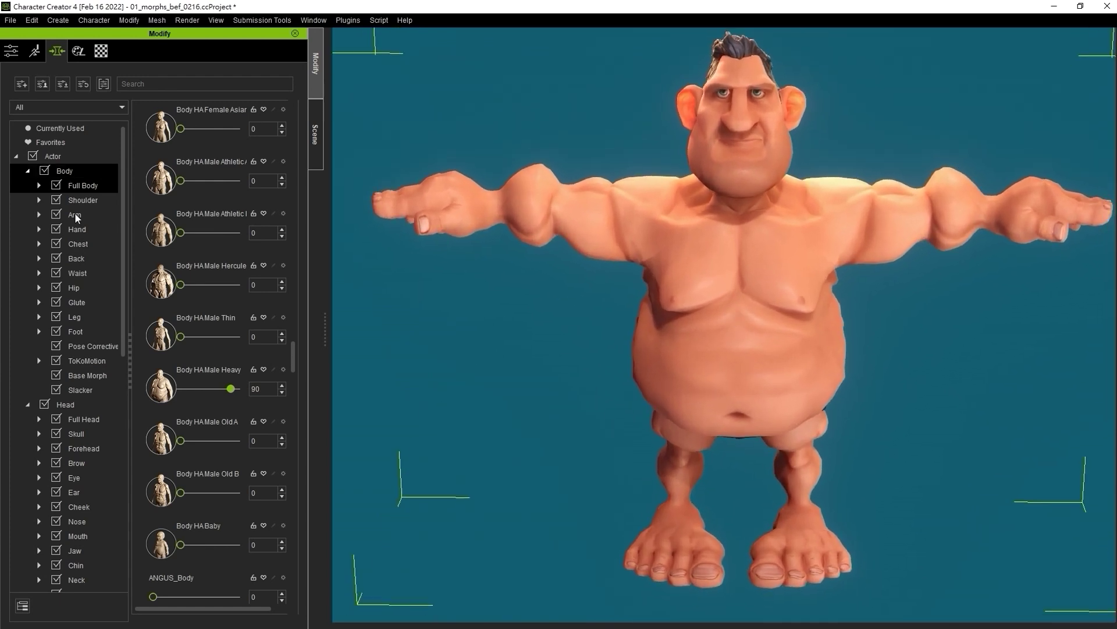
Step: Adjust the first two foot morphs, lowering the first and raising the second
click(75, 331)
drag(208, 136, 181, 136)
drag(208, 187, 235, 187)
Step: Among the Adventure Figures full-head morphs, set MANNY Head to 42 and raise JOE Head
click(39, 419)
click(99, 507)
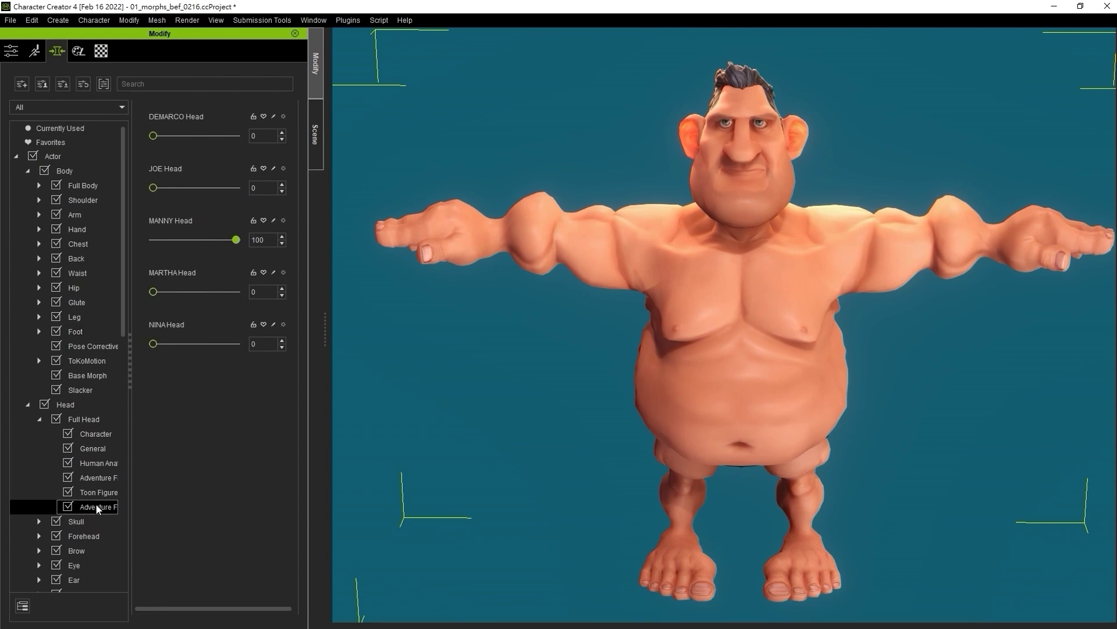
drag(235, 239, 188, 239)
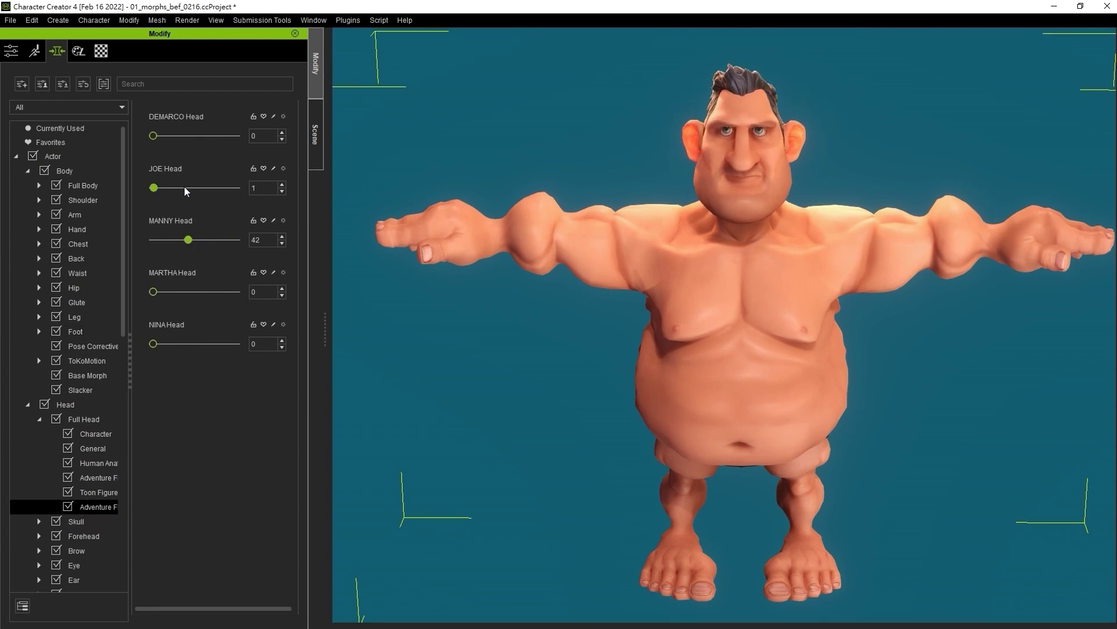
drag(186, 187, 207, 188)
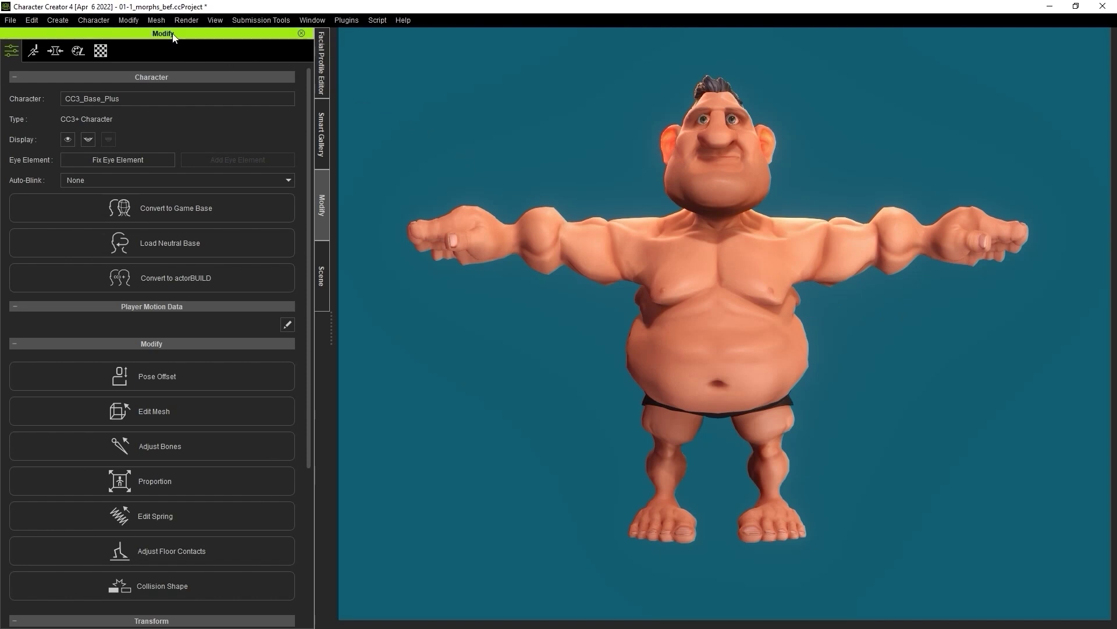
Step: Start editing the body mesh in Face mode and preview Delta Mush with the range set to All
click(190, 411)
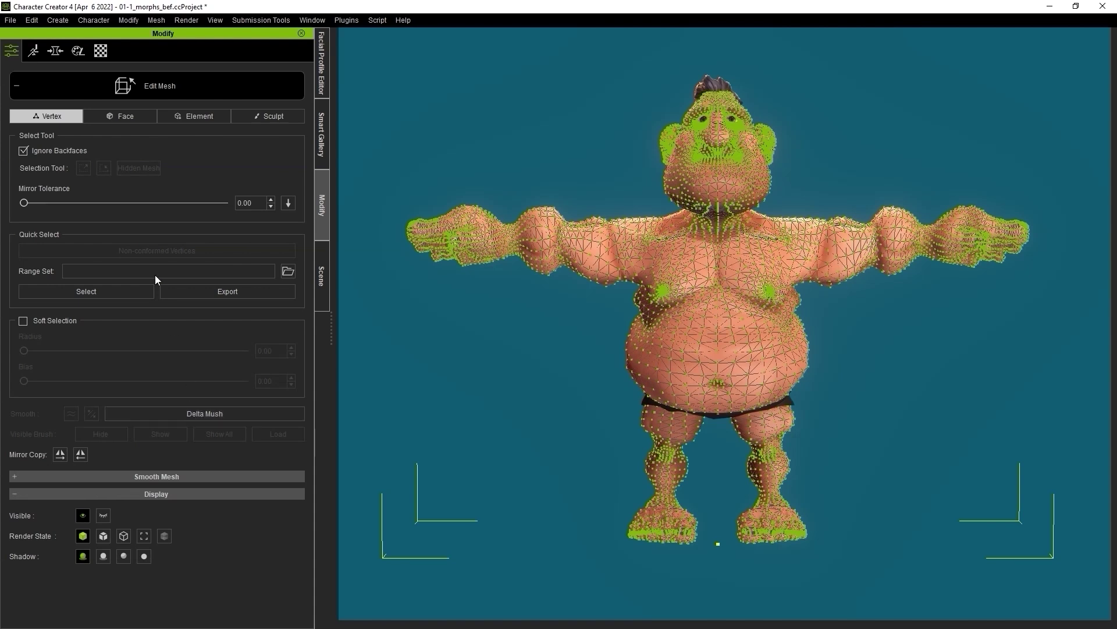
click(121, 118)
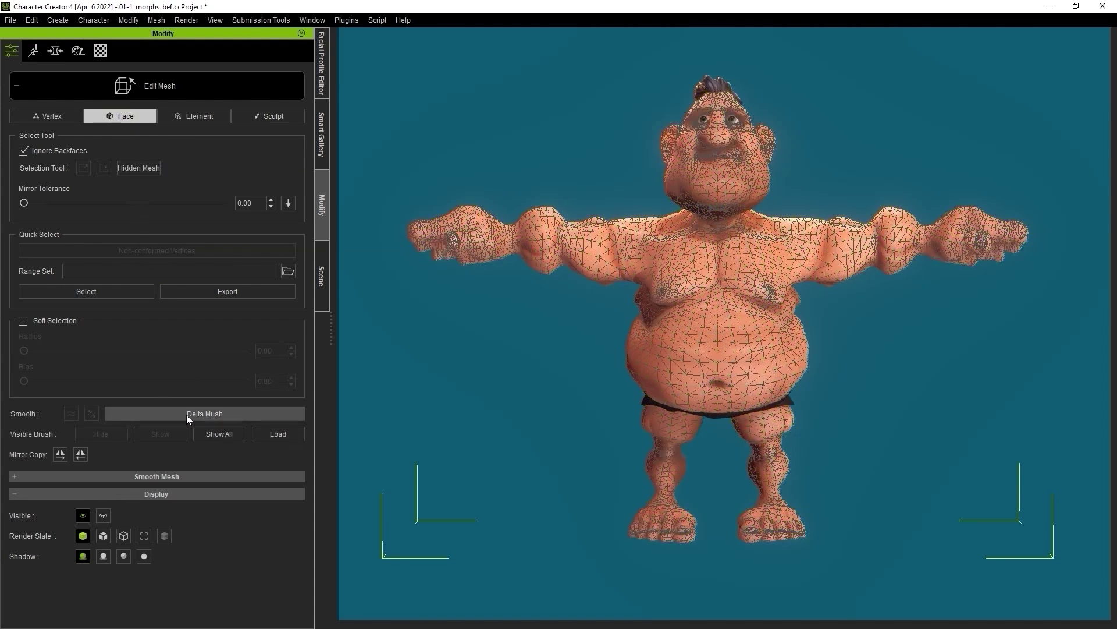
click(218, 415)
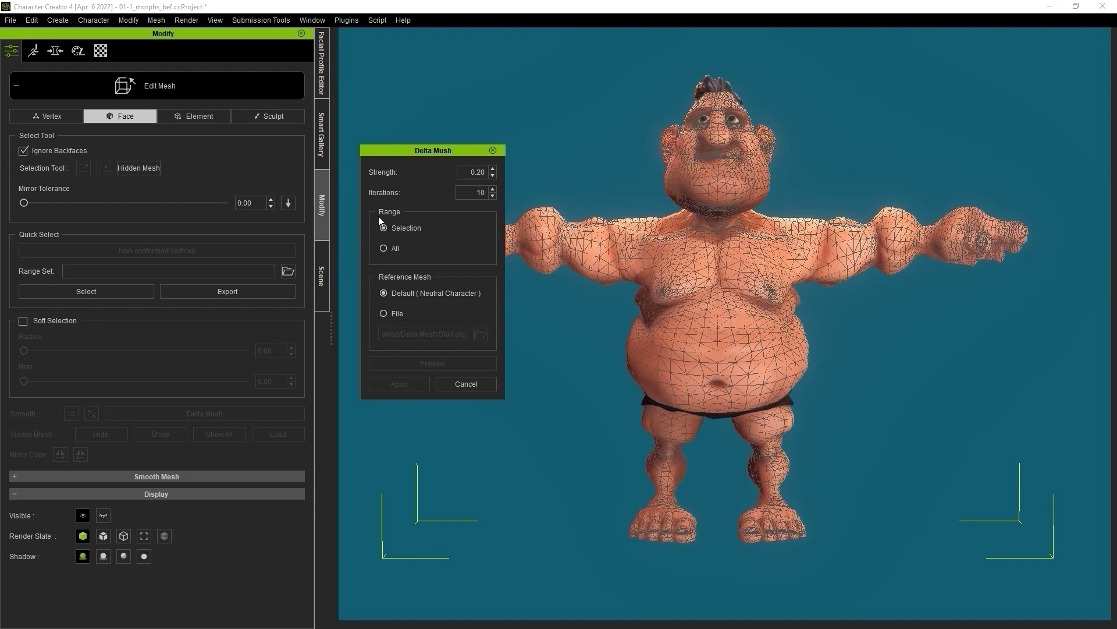
click(384, 248)
click(453, 364)
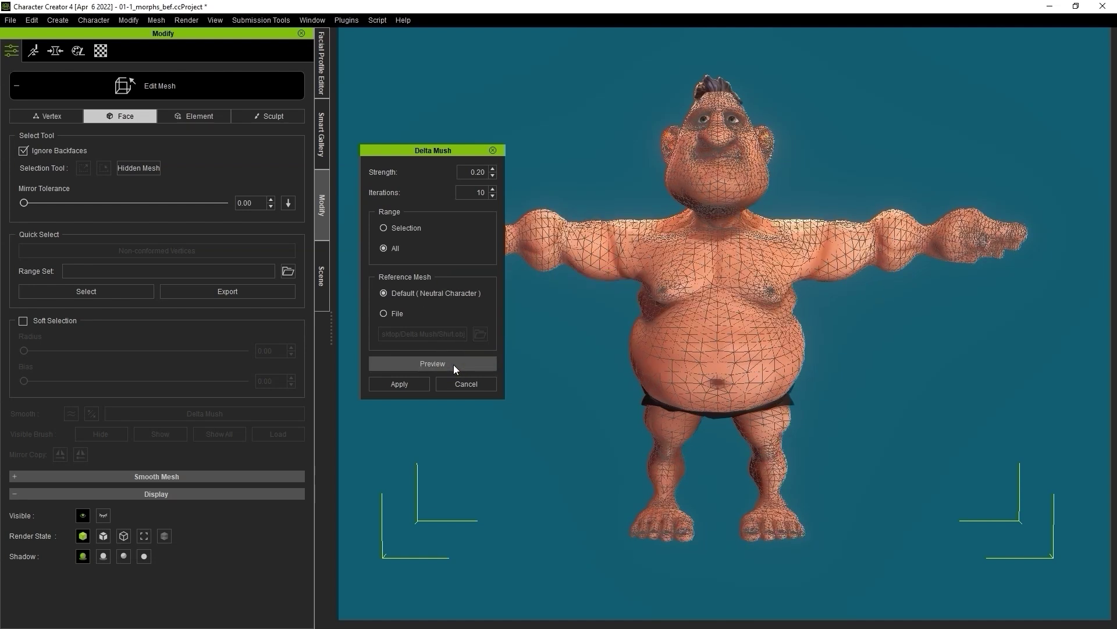
Step: Apply Delta Mush to the whole body at strength 0.20 and 10 iterations, and exit mesh editing
right_drag(1023, 294, 1011, 323)
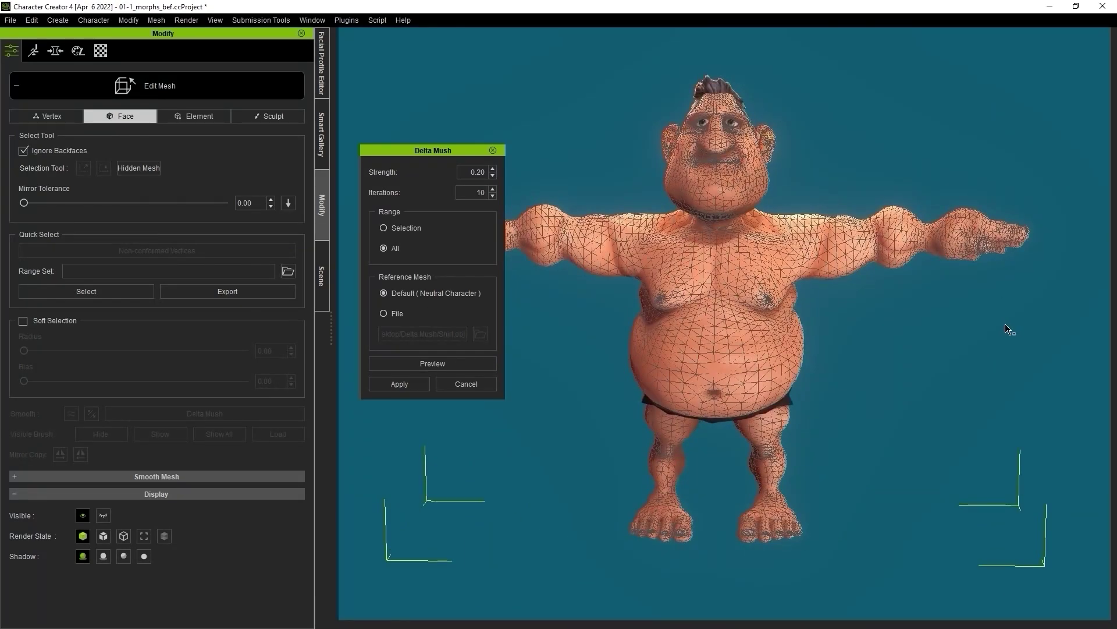
click(408, 383)
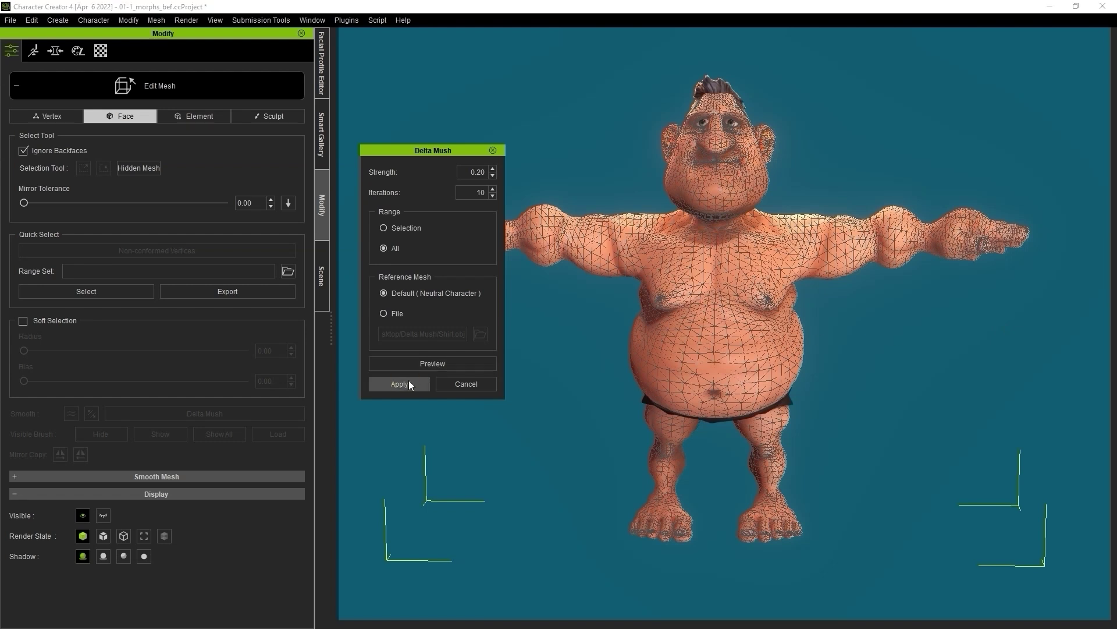
click(480, 386)
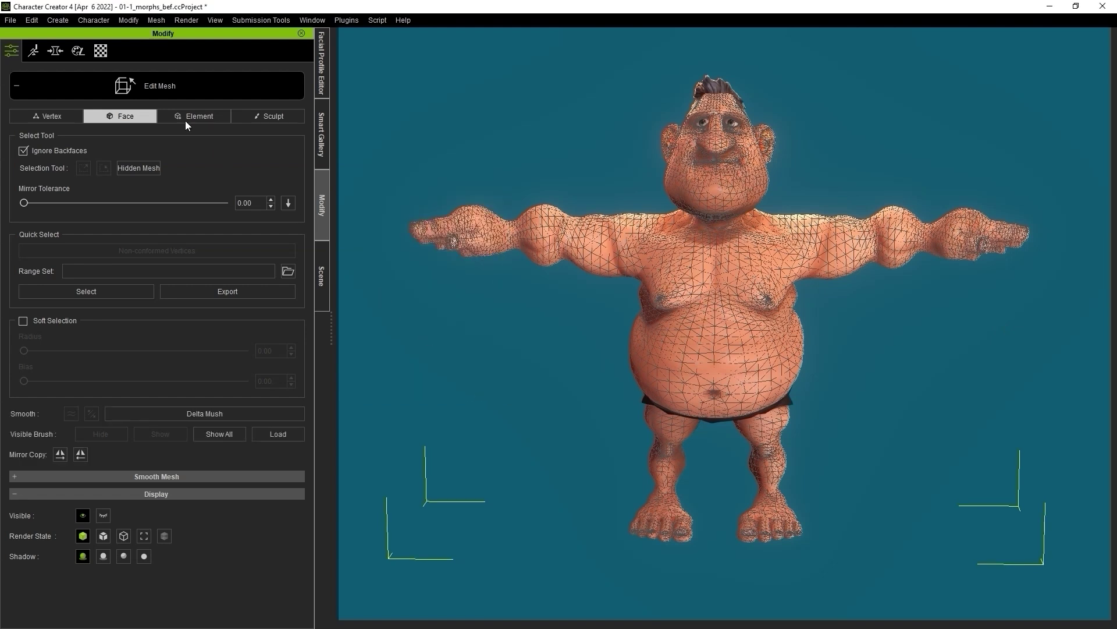
click(113, 83)
scroll(967, 301, up, 1)
right_drag(967, 301, 418, 291)
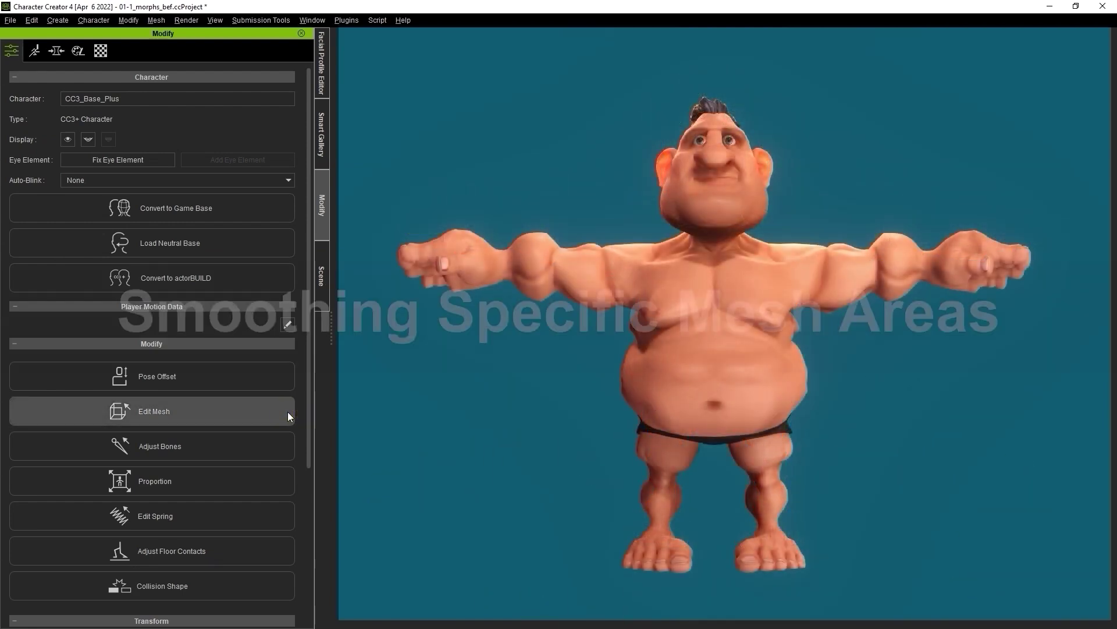
Step: Edit the body mesh in Face mode and select the strip of faces down the centre of the chest
click(288, 411)
click(148, 118)
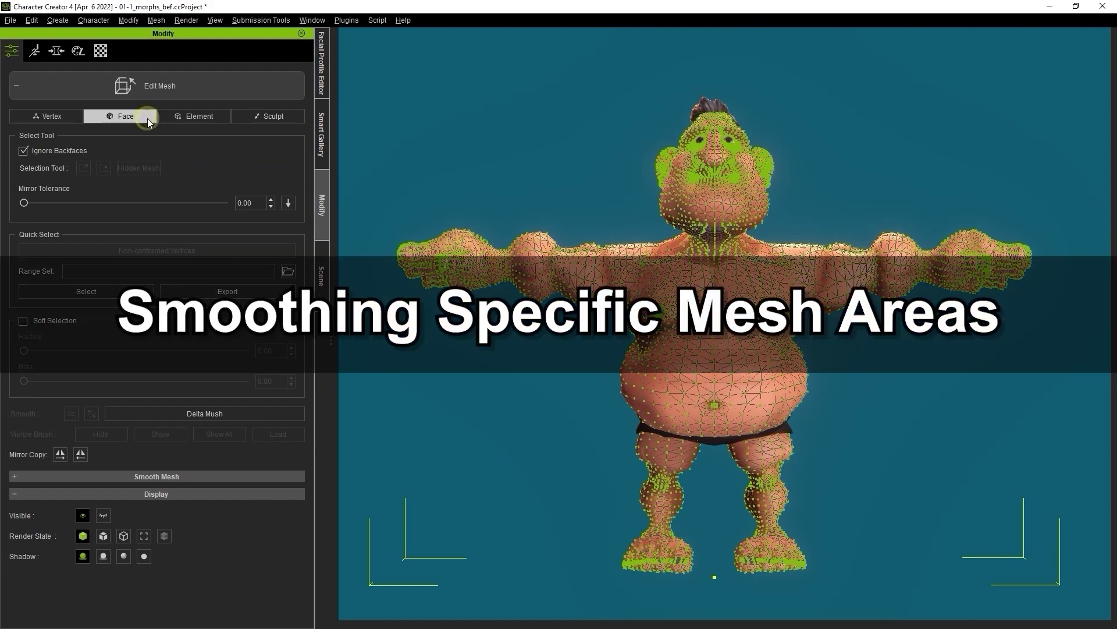
scroll(884, 148, up, 10)
scroll(885, 148, down, 3)
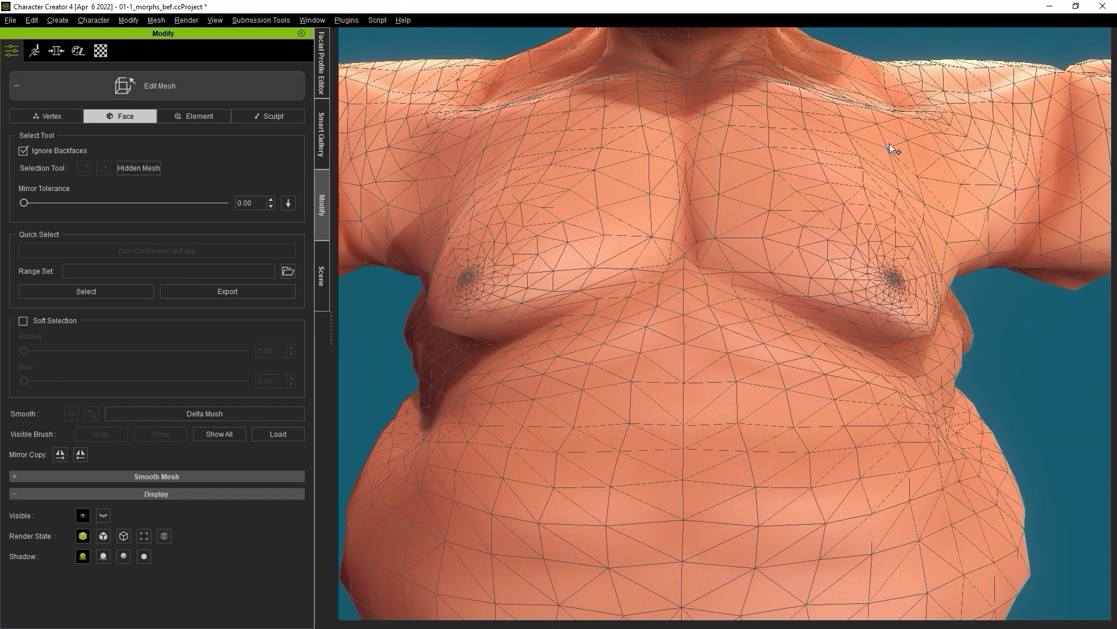
middle_drag(889, 143, 896, 251)
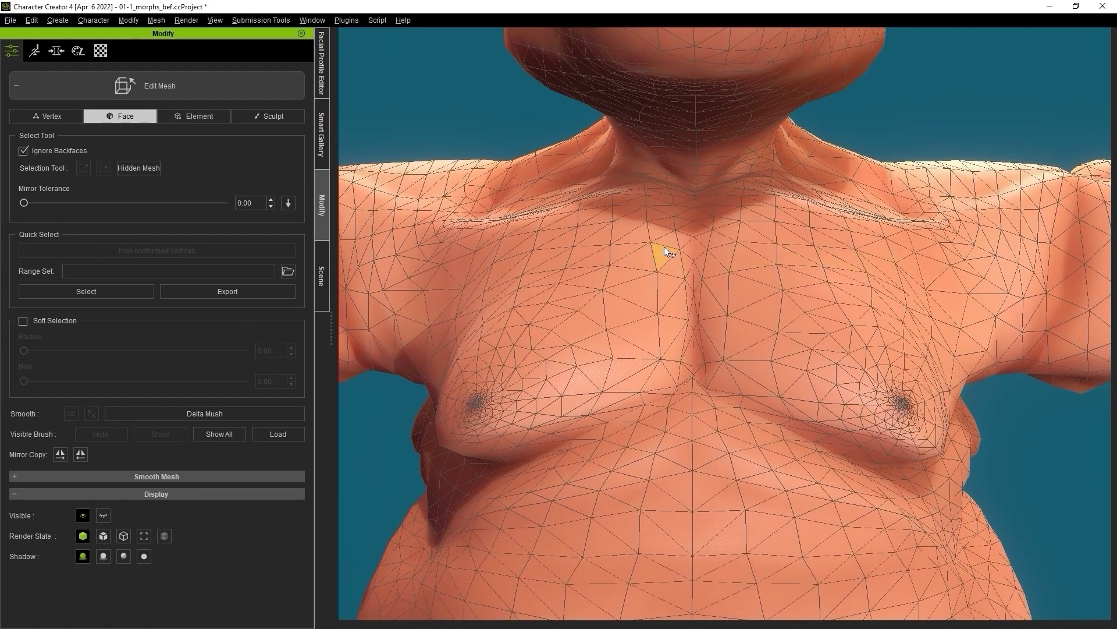
mouse_move(675, 266)
mouse_down()
mouse_move(707, 375)
mouse_move(713, 366)
mouse_up()
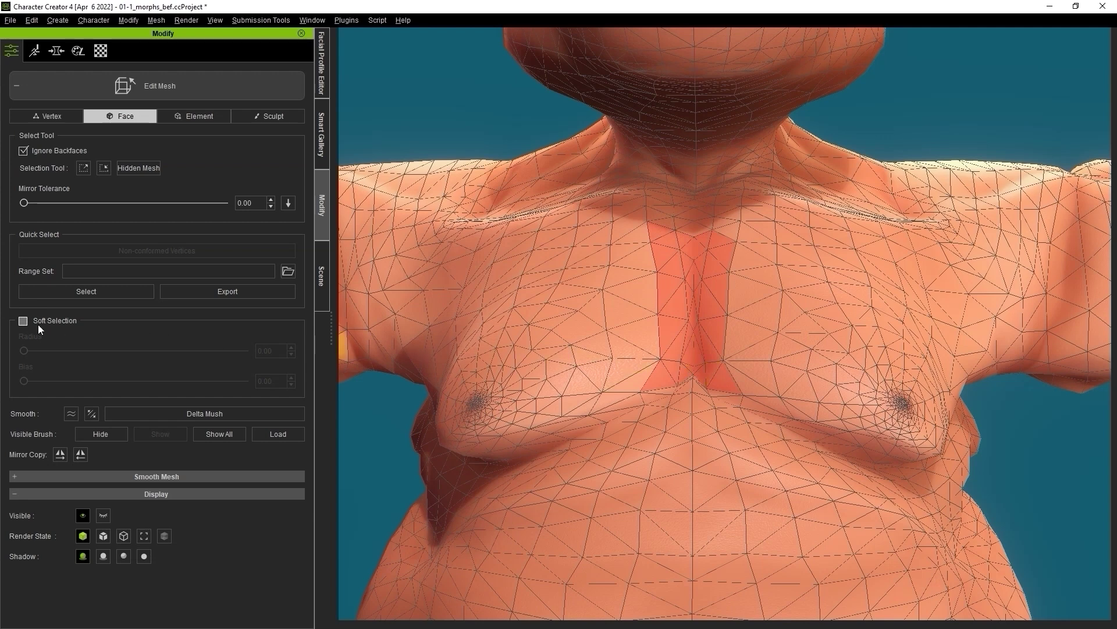
Step: Enable soft selection with radius 7.48 and bias 1.00, and apply Delta Mush to the selected chest faces
click(24, 321)
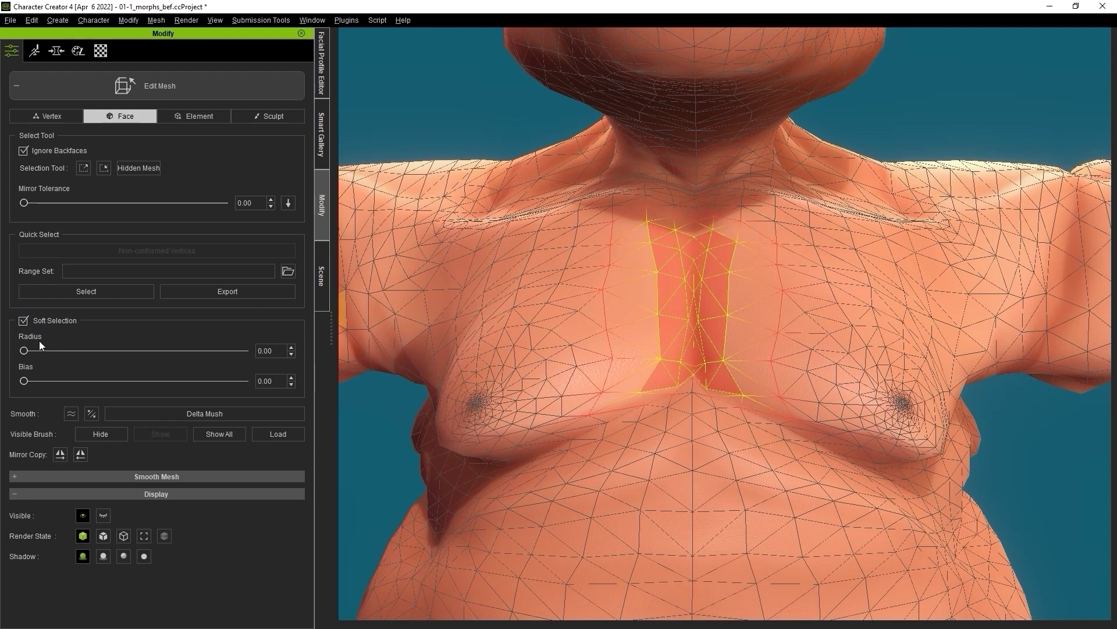
drag(25, 349, 88, 381)
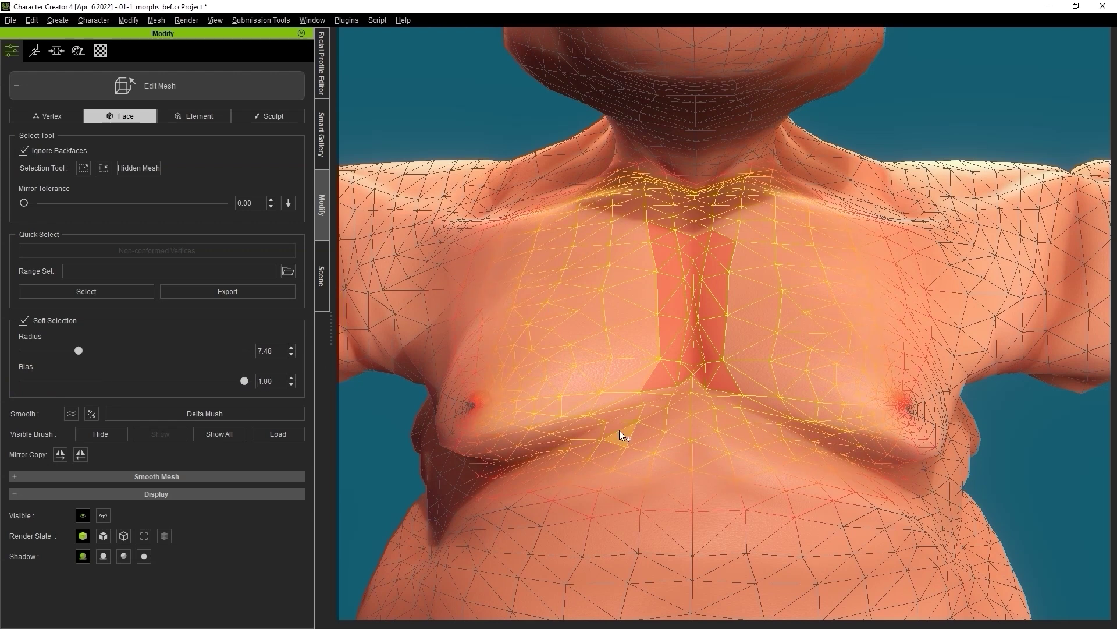
click(261, 416)
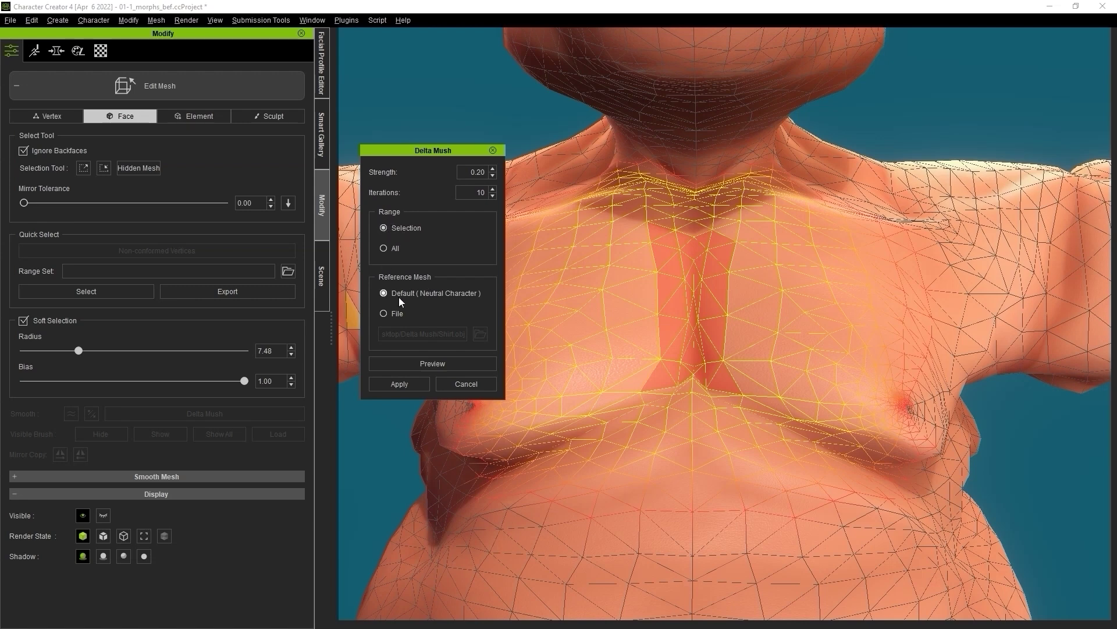
click(418, 381)
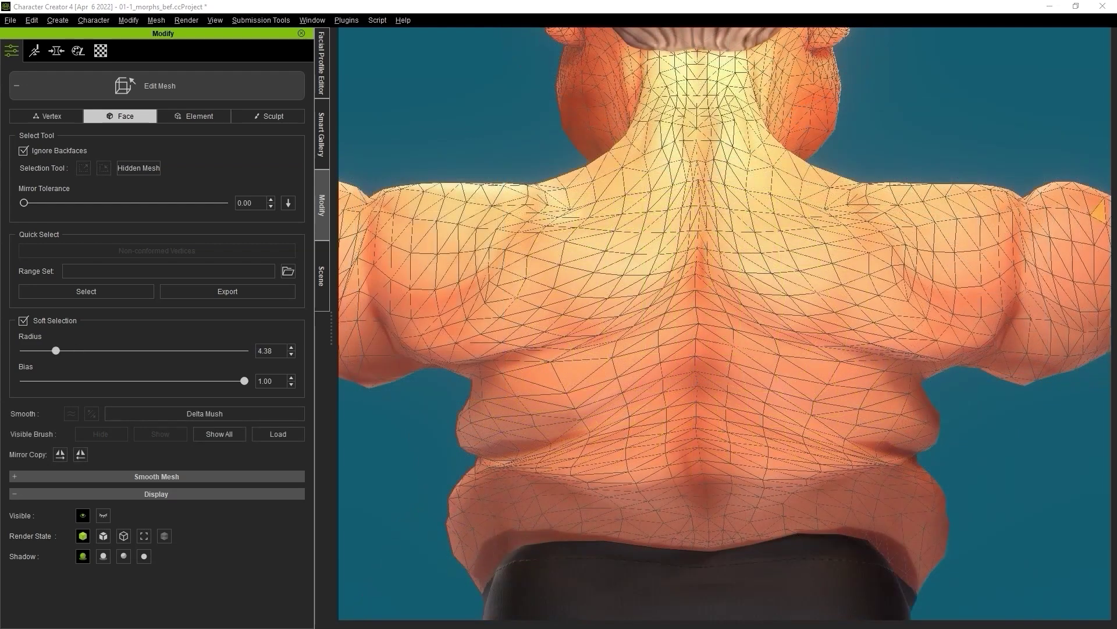
Step: Select the faces along the spine from neck to waist and apply Delta Mush to them
drag(675, 130, 727, 530)
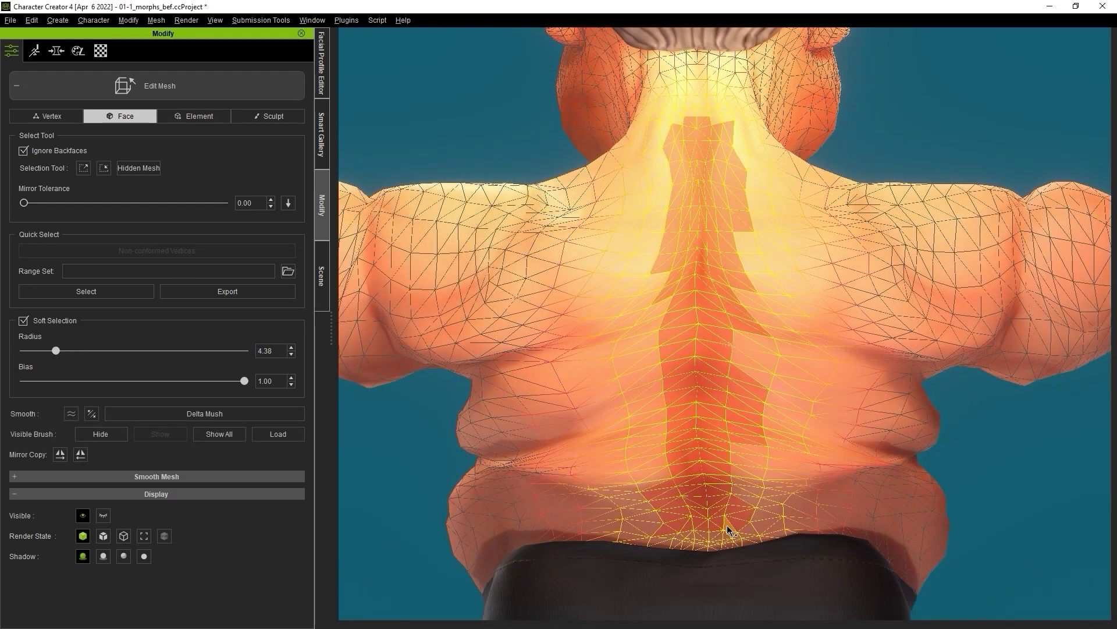
click(217, 415)
click(407, 386)
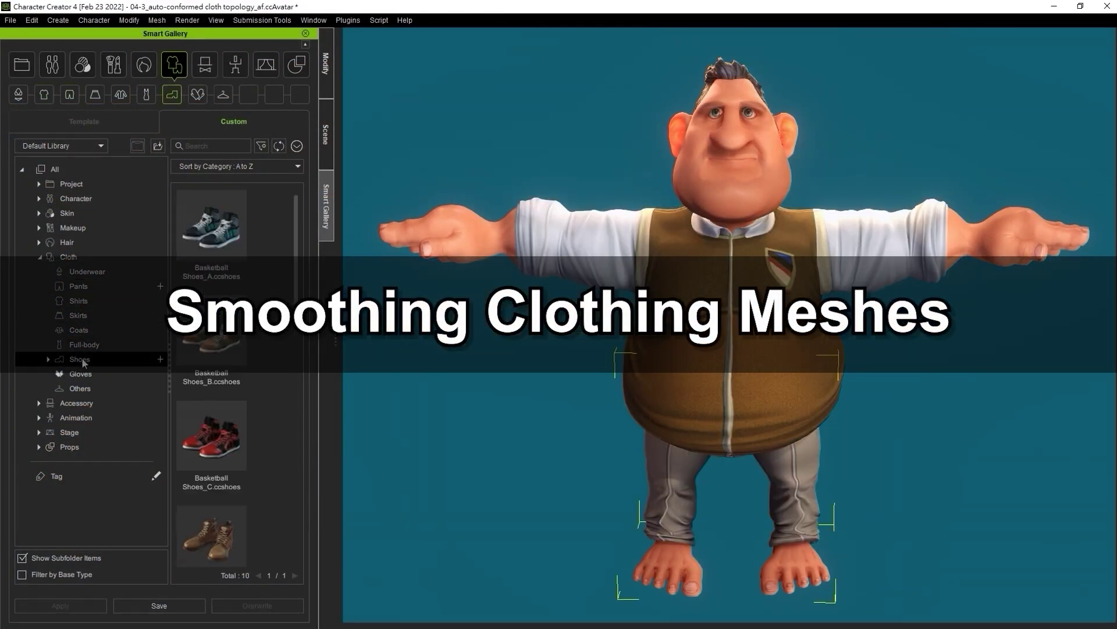
Step: Put the tan slip-on shoes on the clothed character
drag(254, 469, 675, 576)
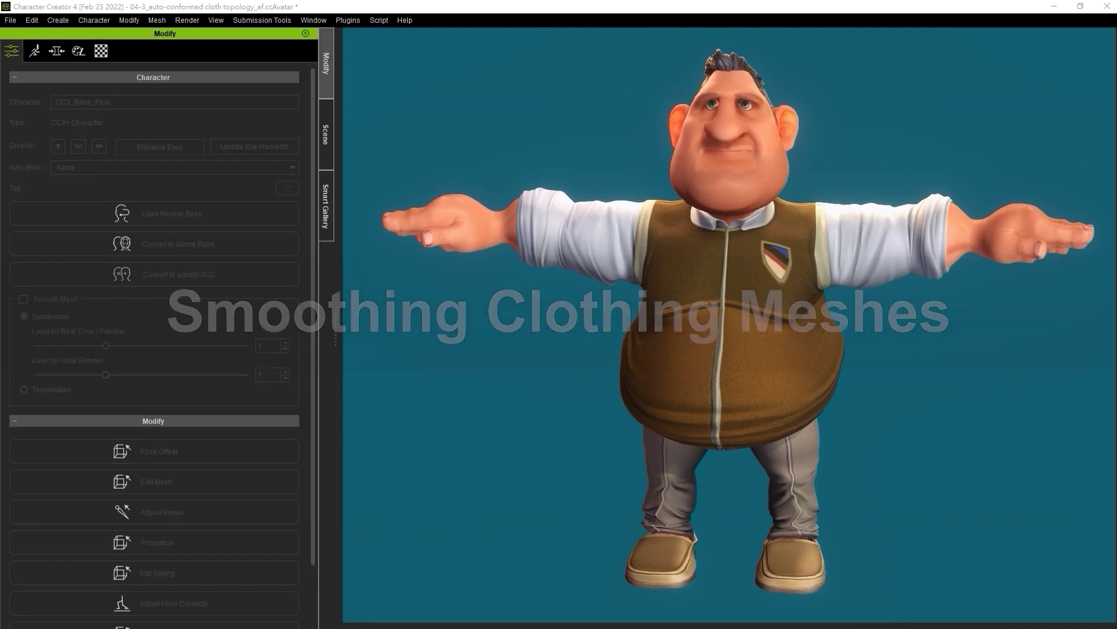
right_drag(504, 527, 349, 528)
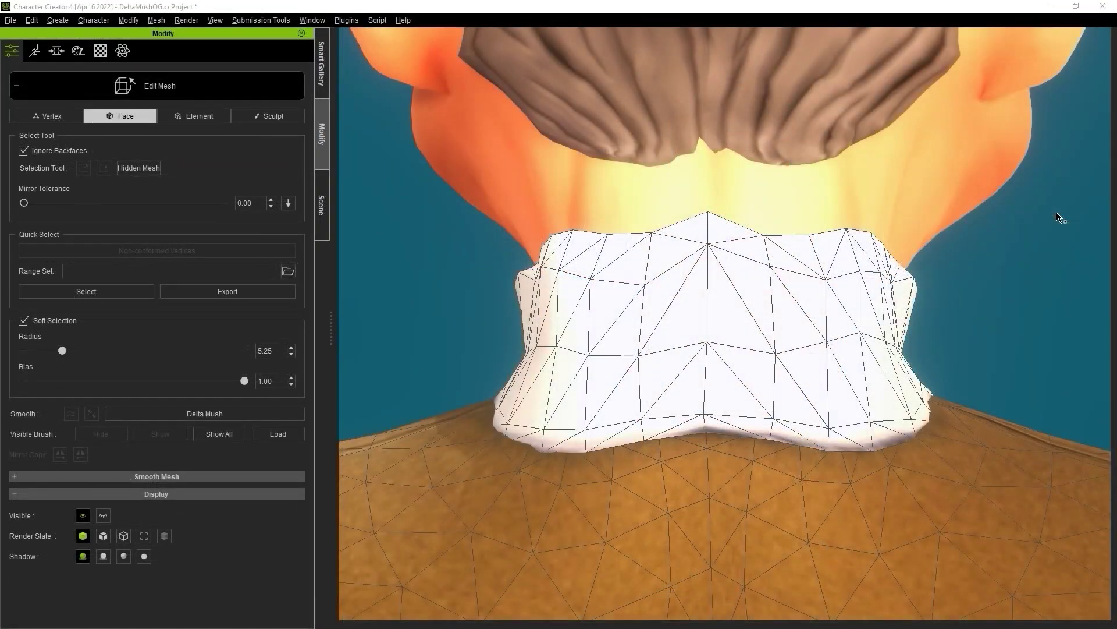
drag(487, 200, 916, 454)
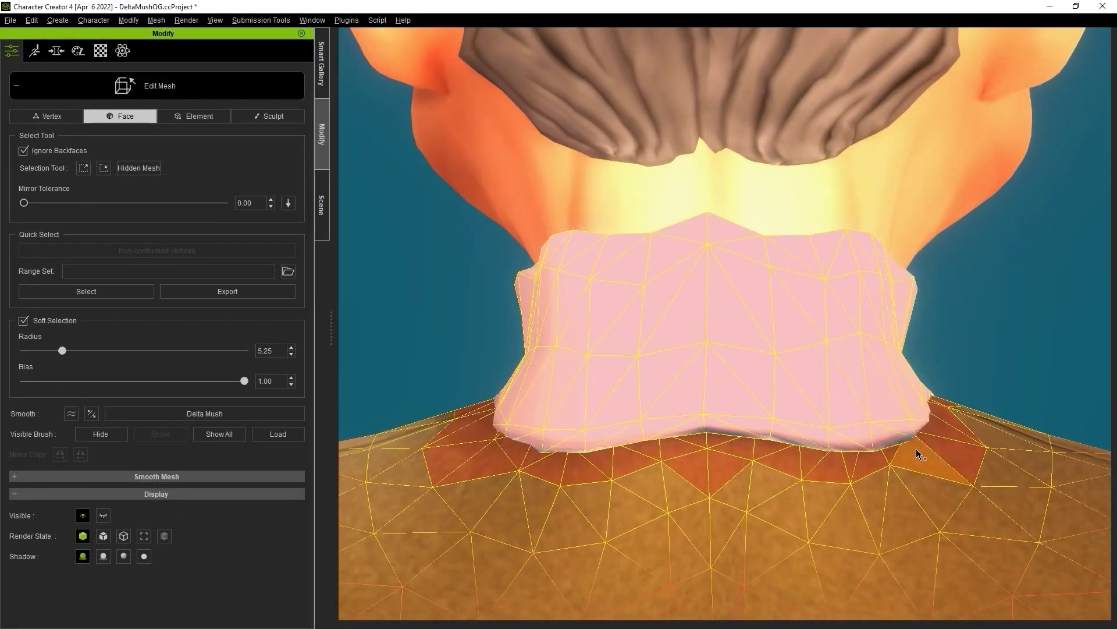
click(228, 413)
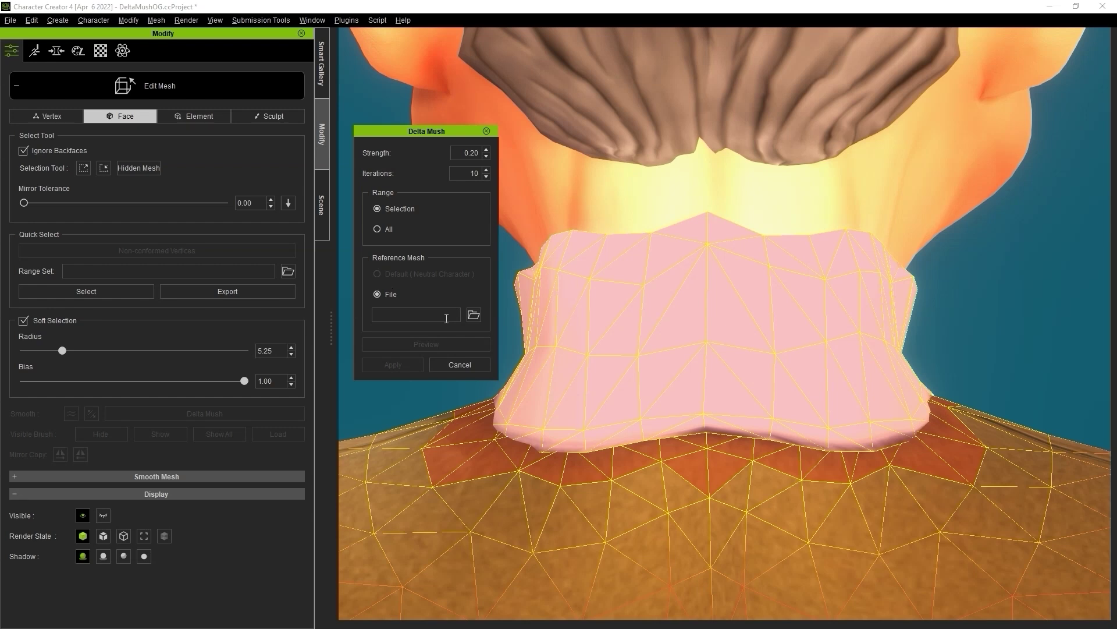
click(486, 131)
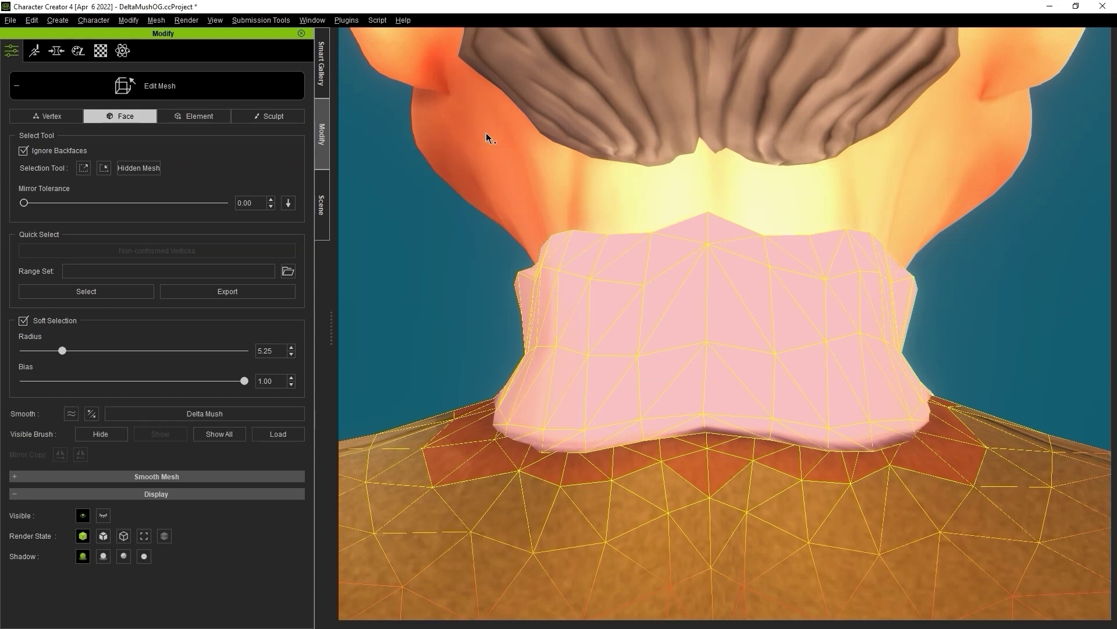
click(209, 90)
scroll(456, 124, down, 5)
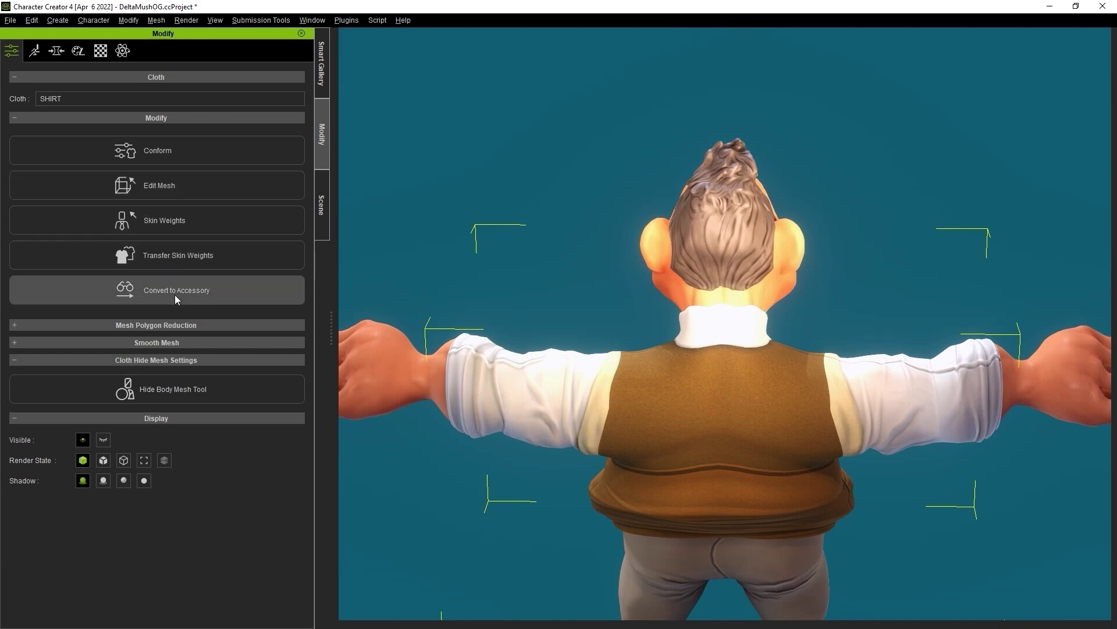
Step: Convert the shirt to an accessory reset to its default shape, and export it as the Y-up OBJ file Sweater Joe.obj
click(204, 296)
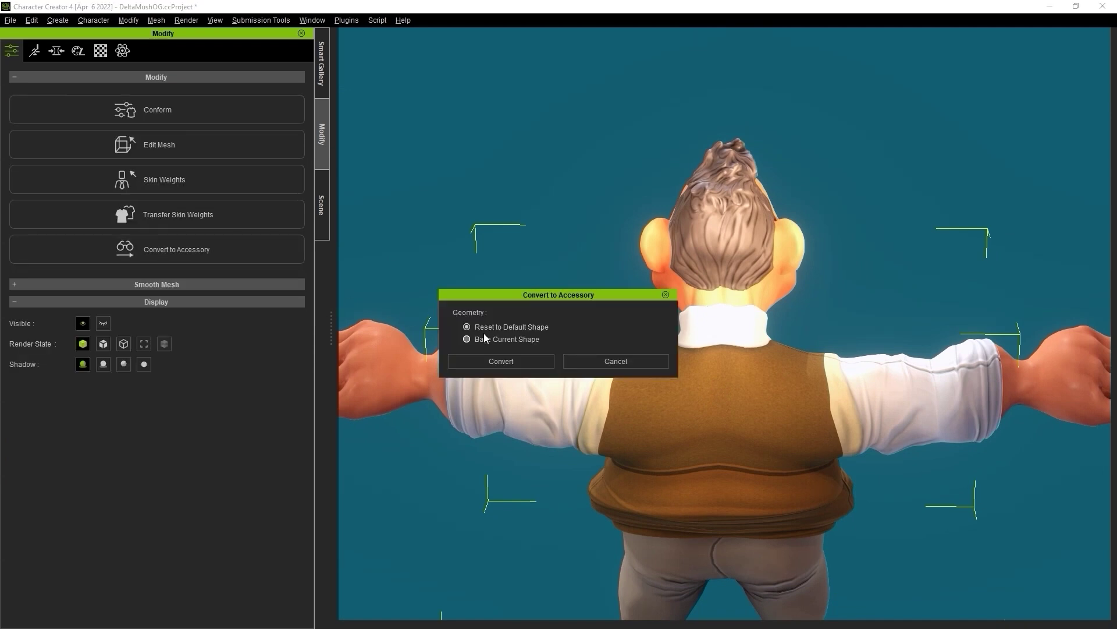
click(527, 365)
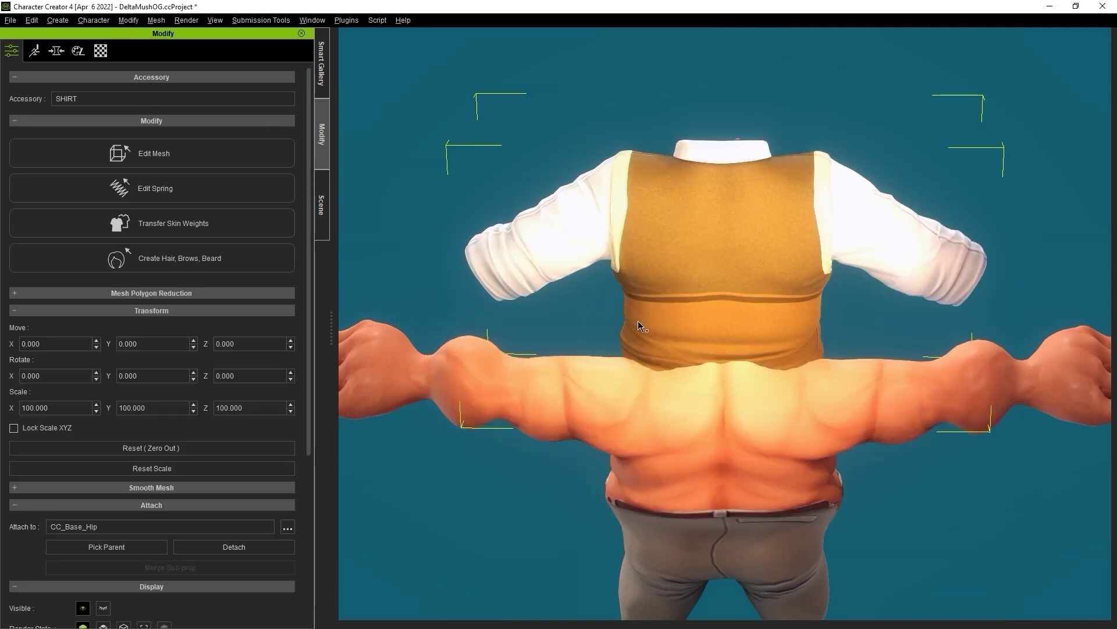
click(10, 20)
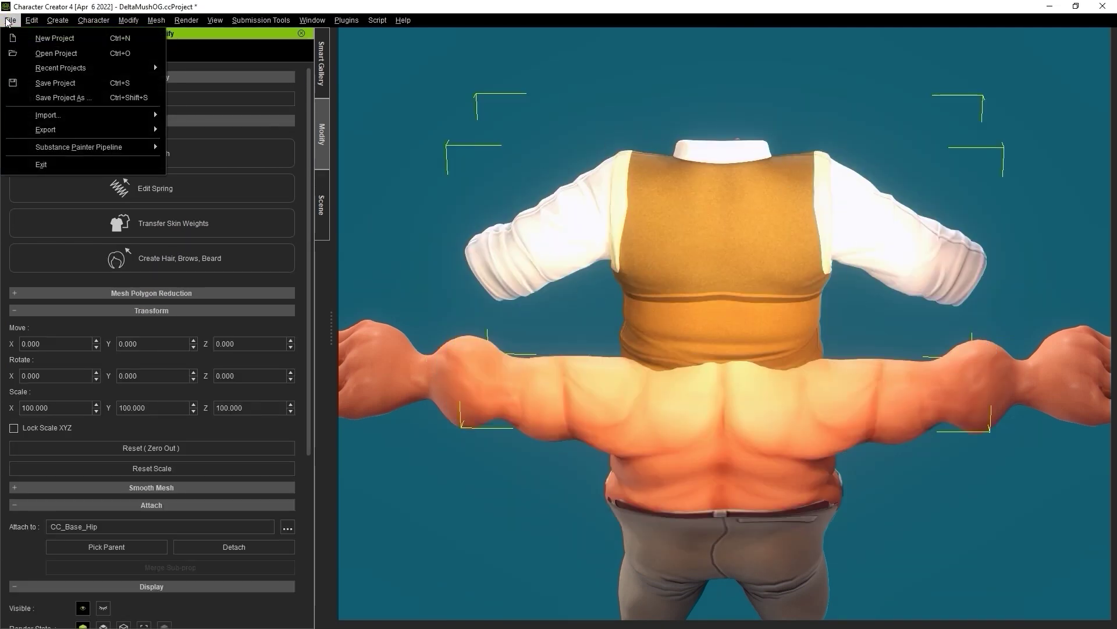
mouse_move(23, 131)
mouse_move(216, 174)
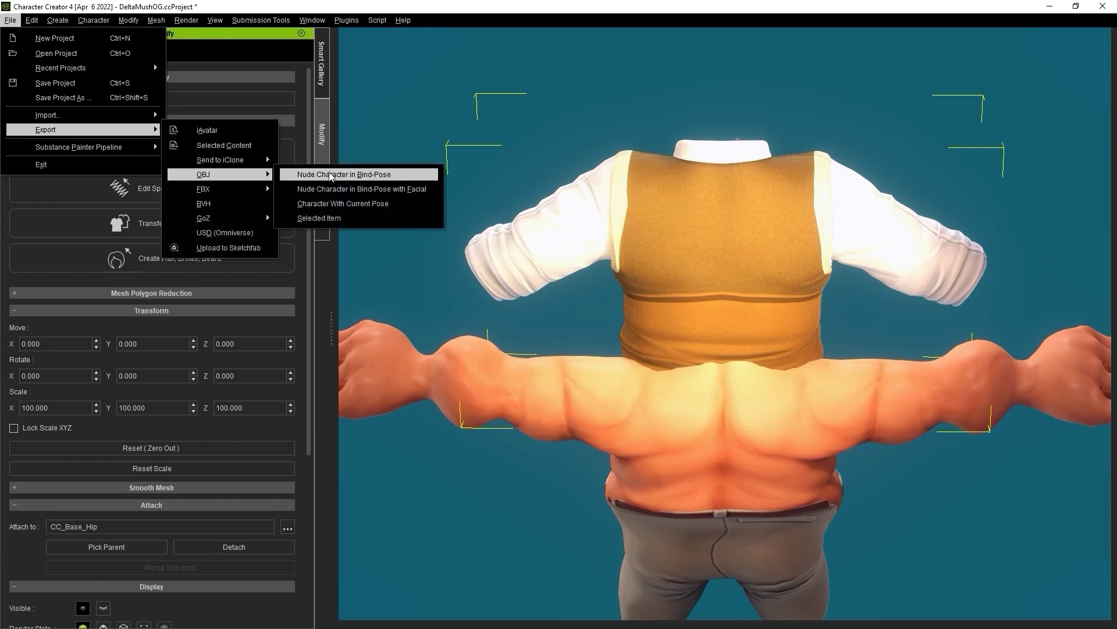
click(341, 220)
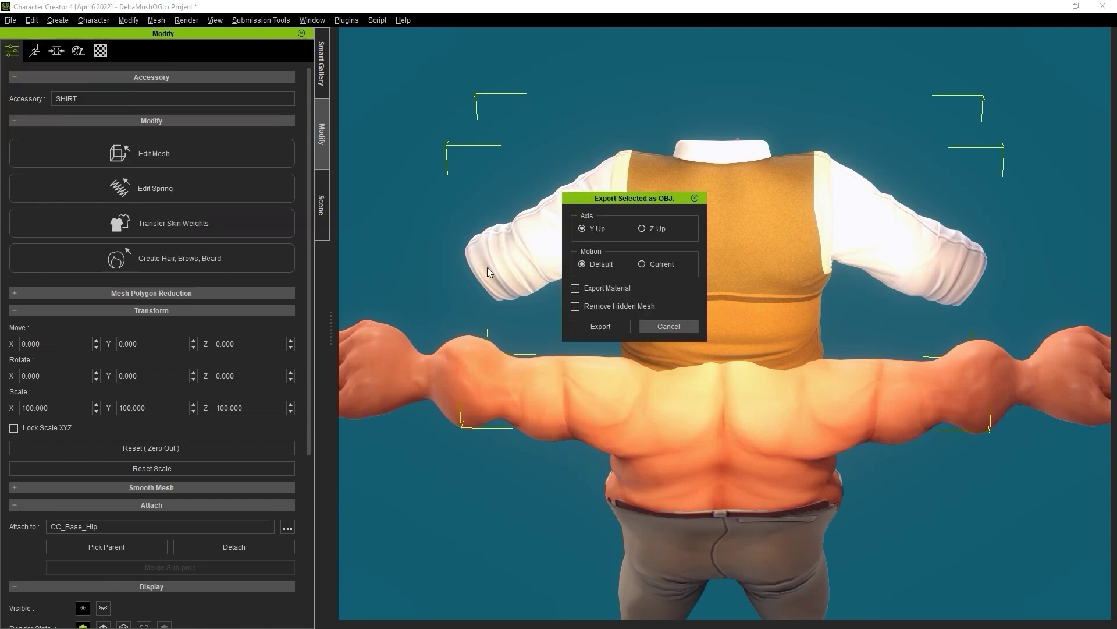
click(618, 325)
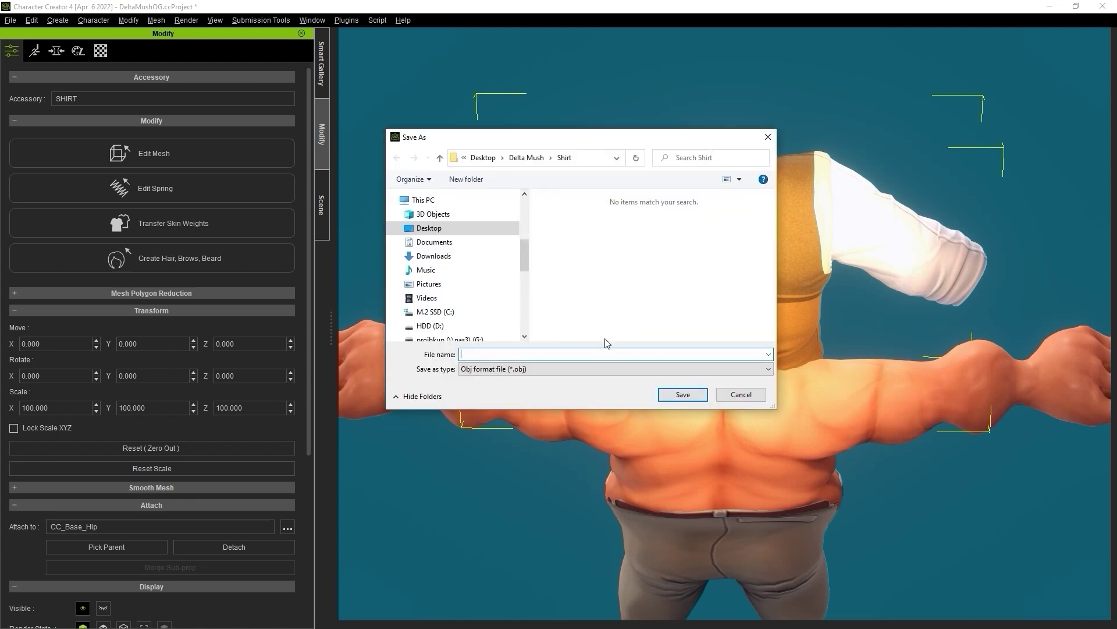
text(Shirt)
click(695, 397)
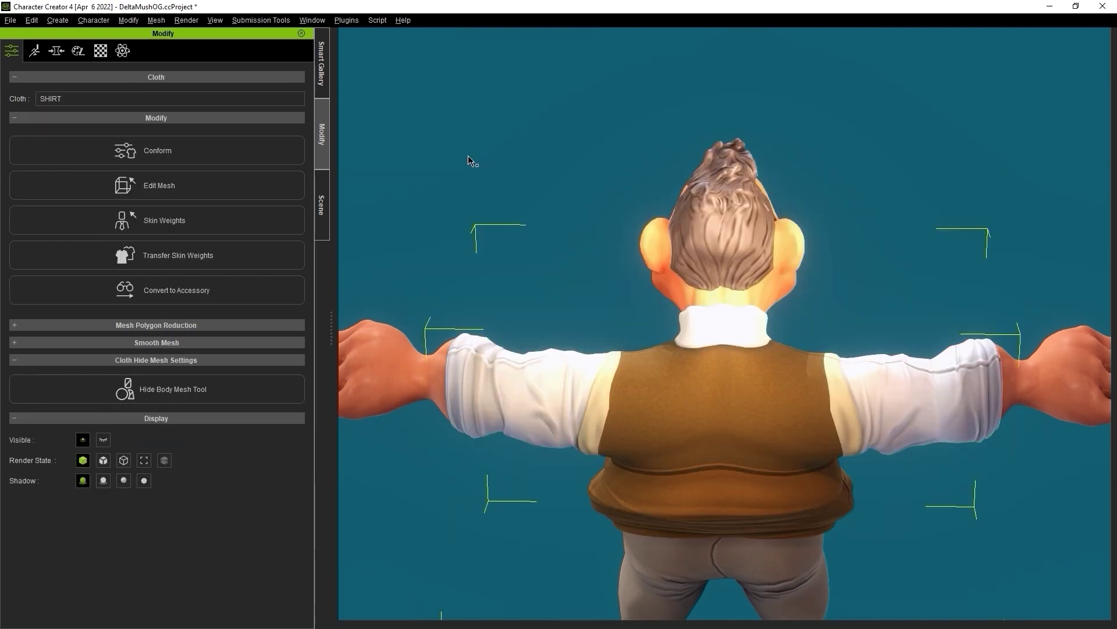
Step: Edit the shirt mesh in Face mode and select all faces of the white collar at the back of the neck
scroll(841, 138, up, 8)
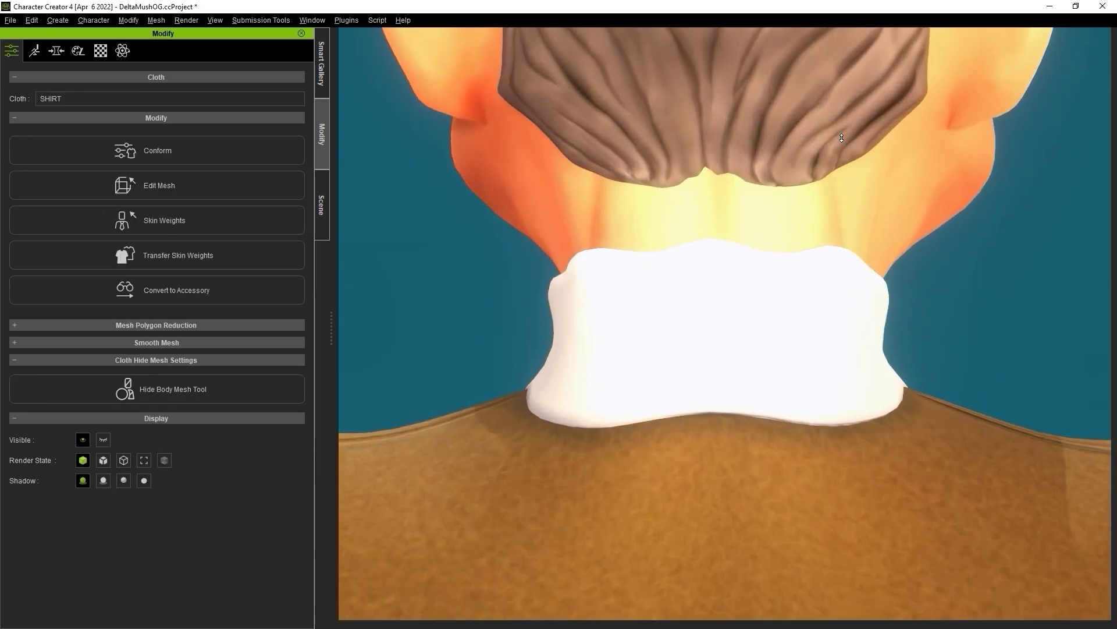
click(268, 190)
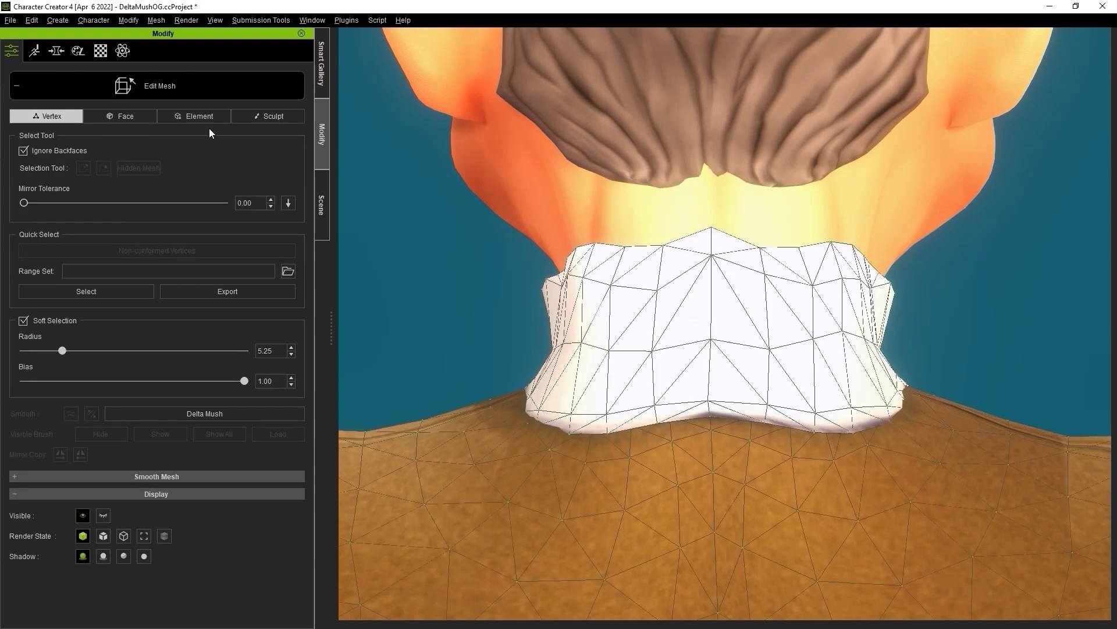
click(152, 116)
drag(488, 189, 930, 424)
Step: Apply Delta Mush to the selected collar faces at strength 0.20 and 10 iterations, with Sweater Joe.obj as the reference mesh
click(274, 414)
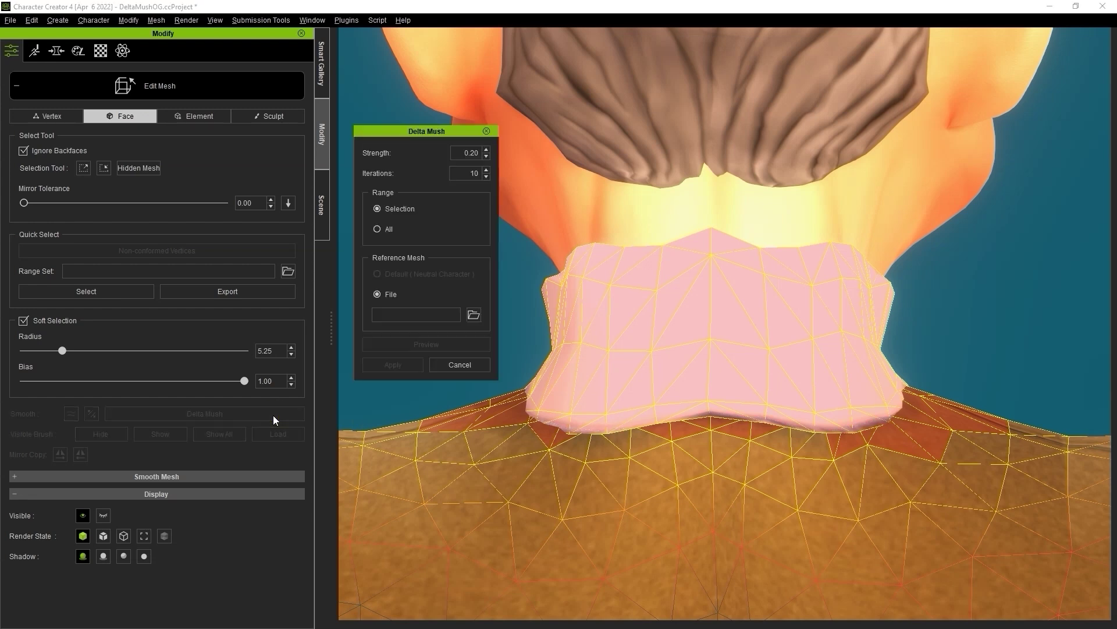
click(472, 316)
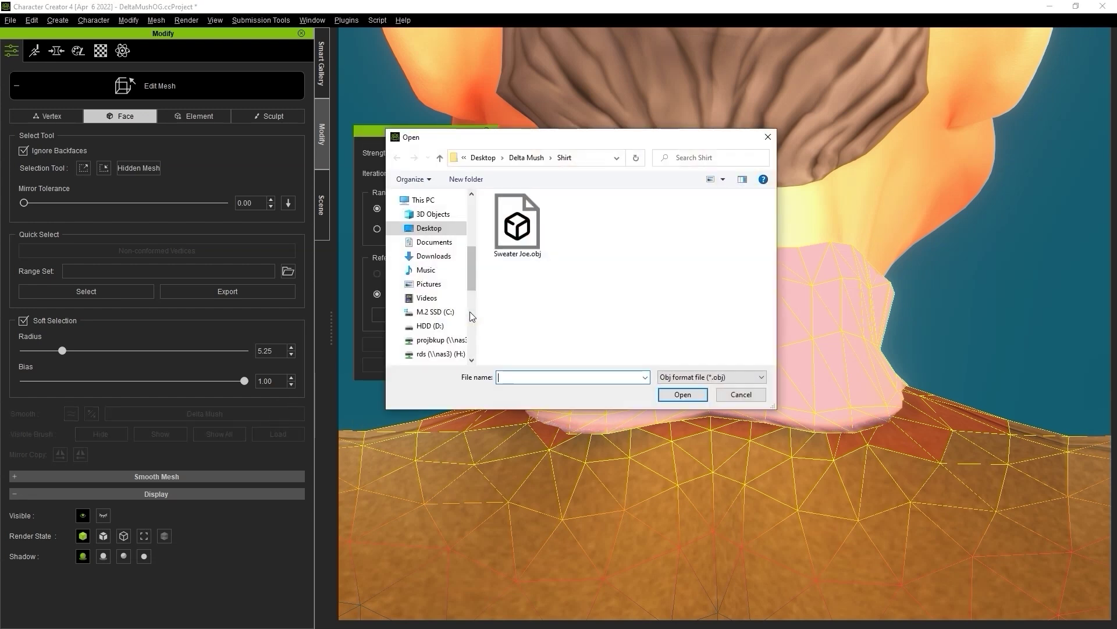
click(512, 248)
click(683, 394)
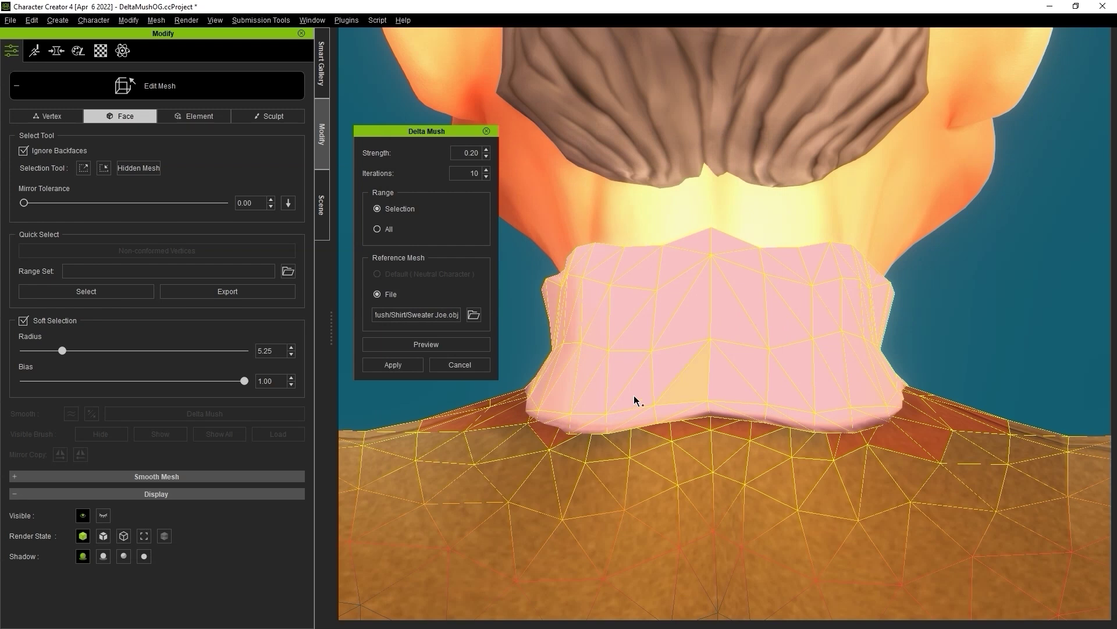
click(402, 363)
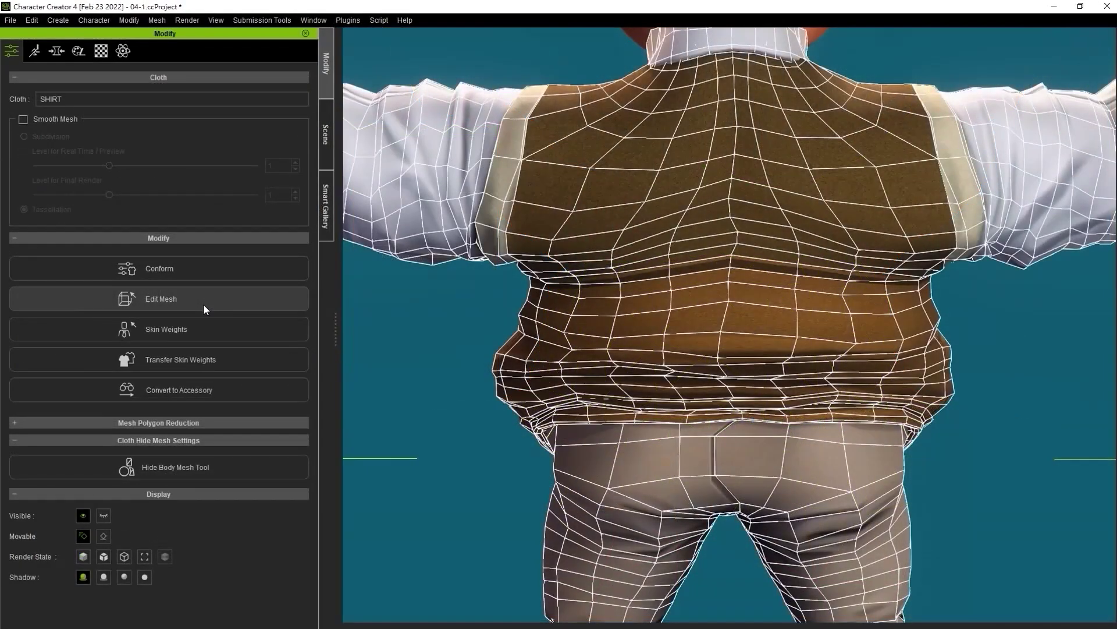
Step: Select the shirt's lower back faces, enable soft selection (radius 11.86, bias 1.00), and apply Delta Mush at strength 0.10 with SHIRT.obj as reference
click(203, 303)
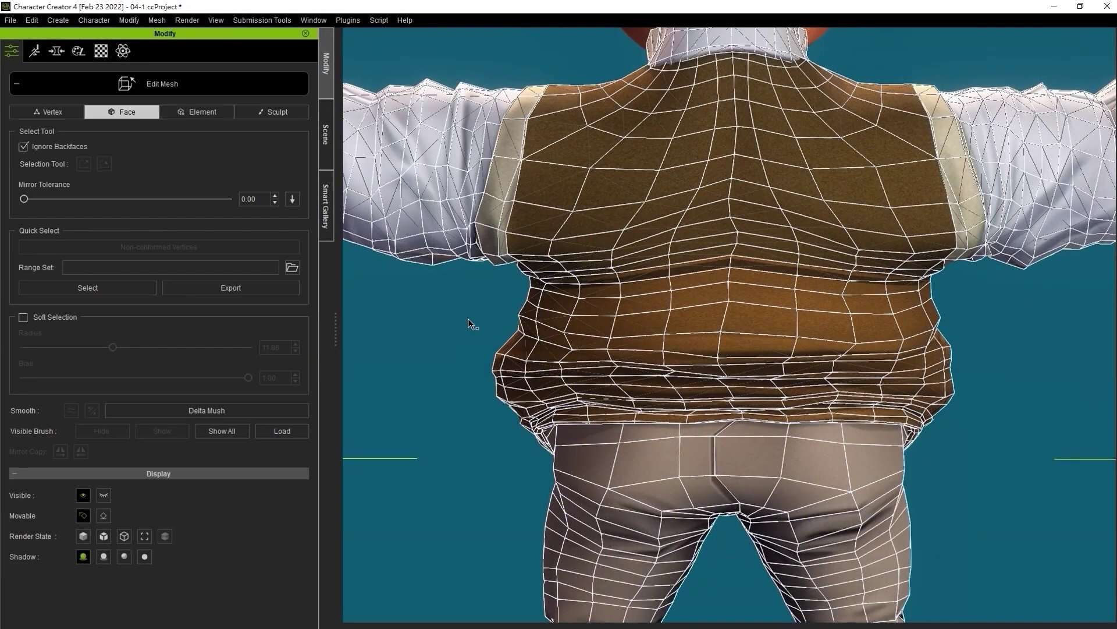
drag(466, 317, 1039, 458)
click(23, 317)
click(229, 411)
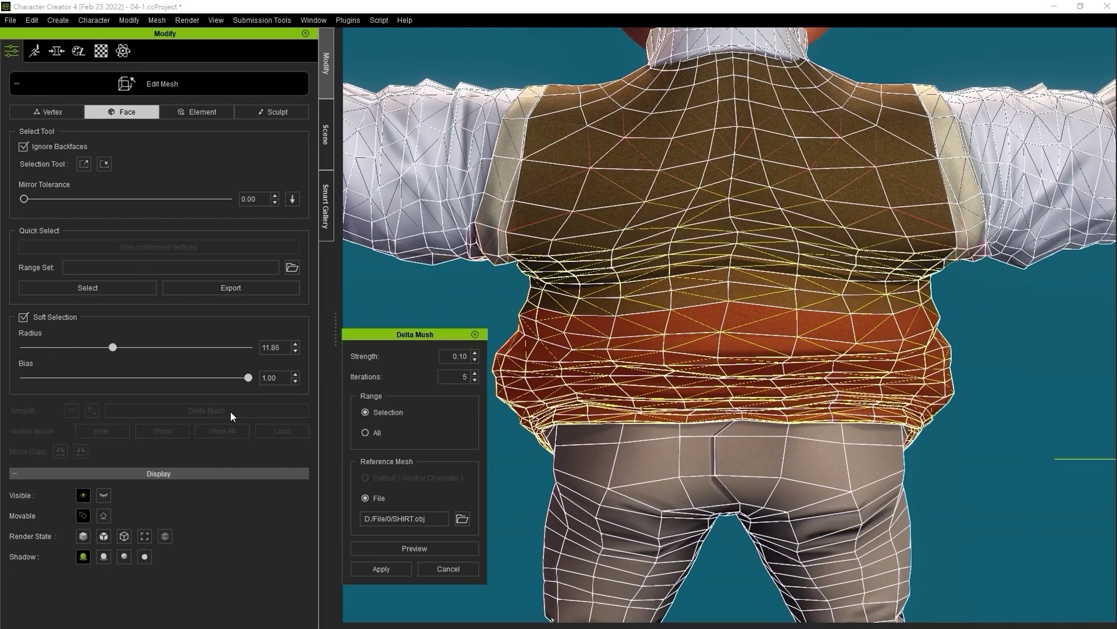
click(381, 568)
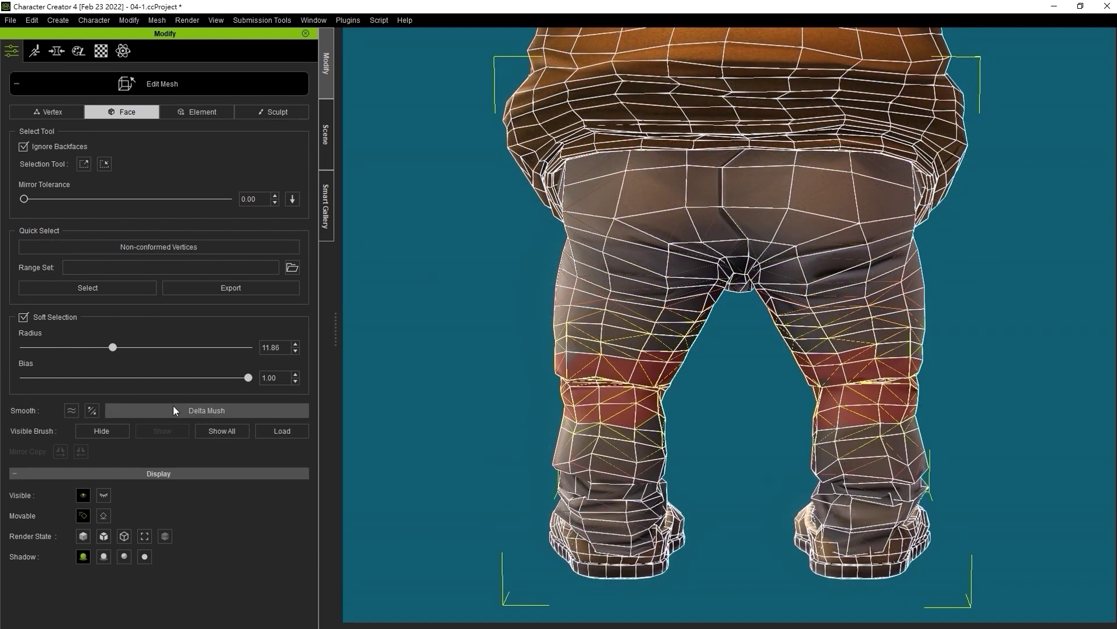
Step: Run Delta Mush on the selected knee faces of the trousers at strength 0.10 and 5 iterations, with PANT.obj as reference
click(176, 407)
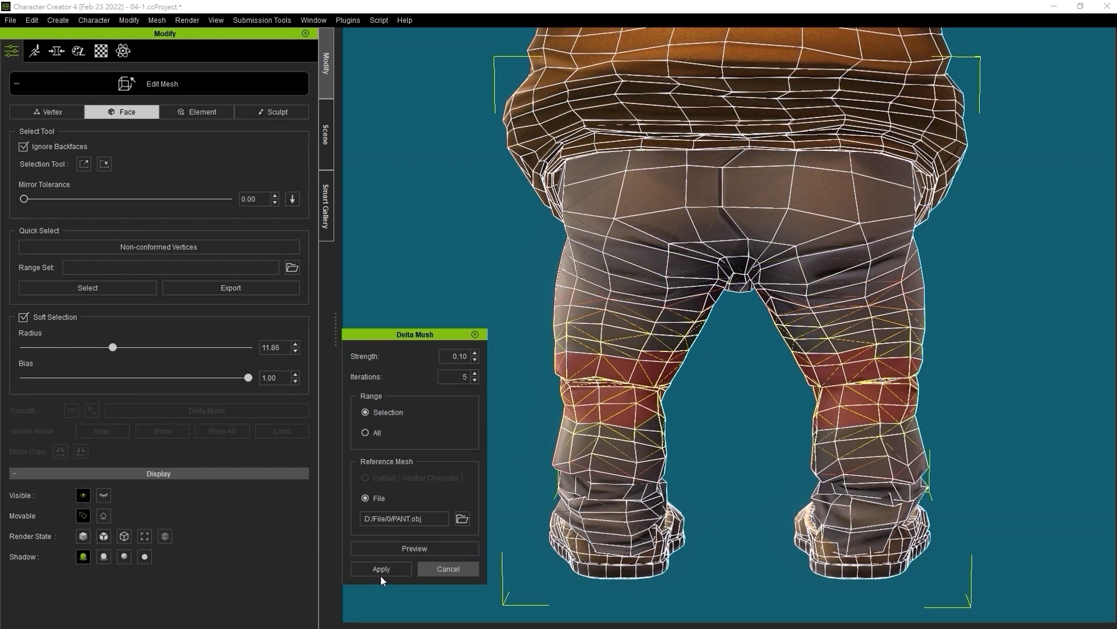
click(392, 549)
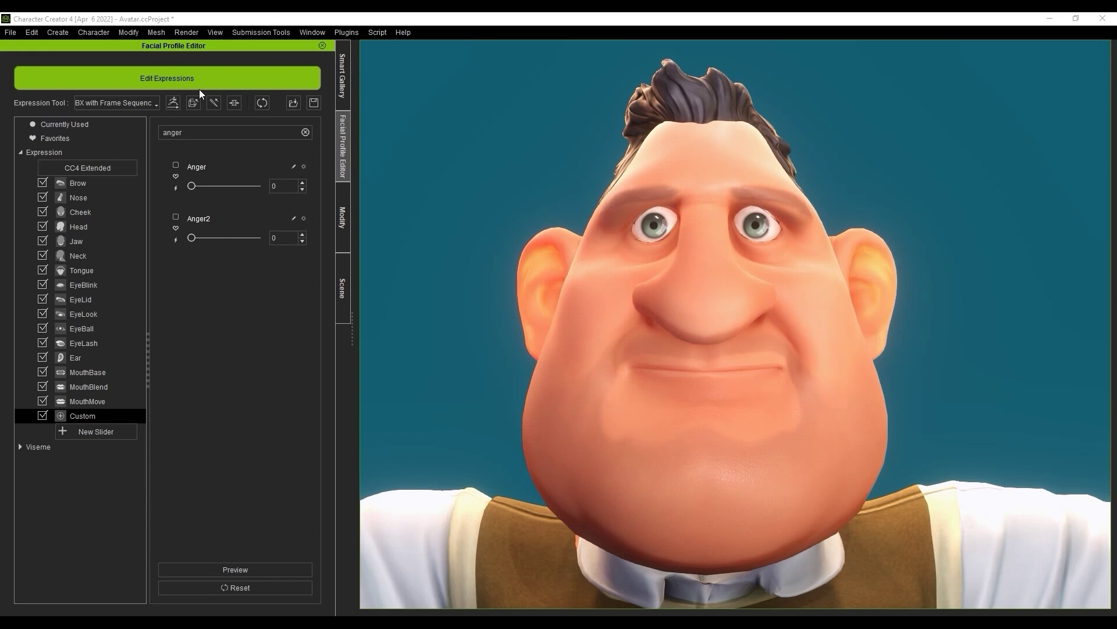
Step: Set the Anger2 expression to 100 and inspect the distorted areas around the mouth, nose and eye
drag(191, 236, 277, 238)
scroll(775, 371, up, 10)
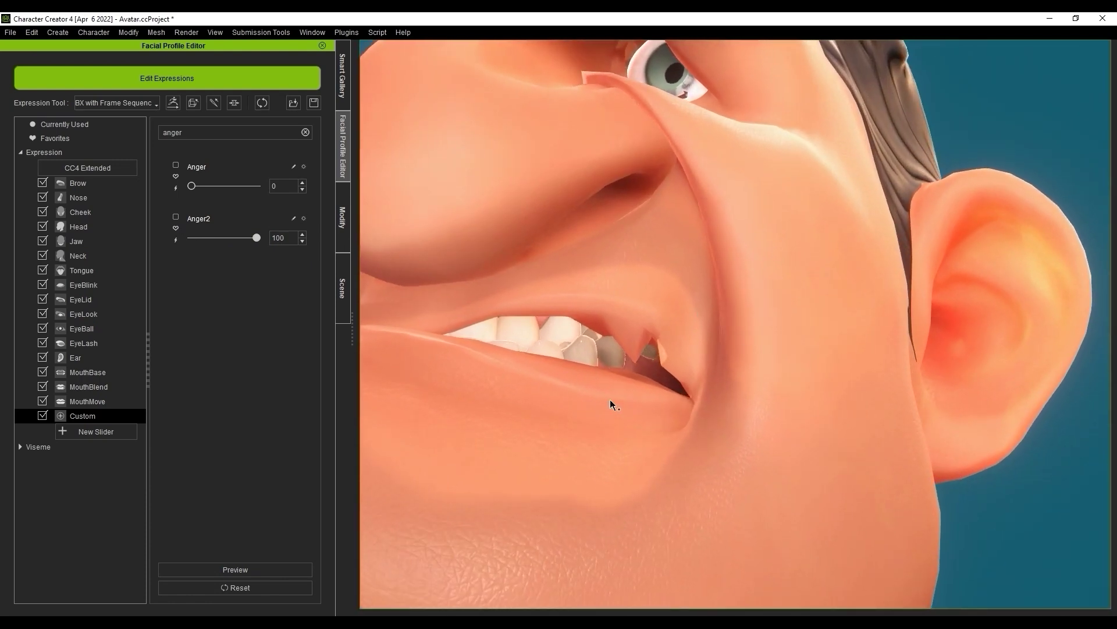
middle_drag(642, 145, 684, 315)
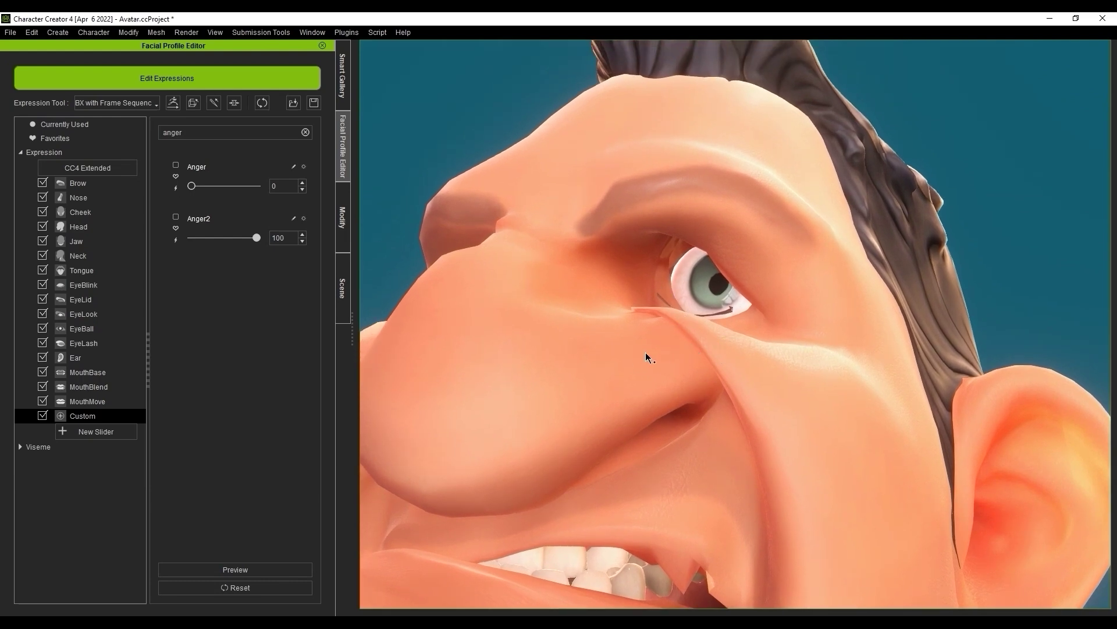
scroll(637, 353, down, 5)
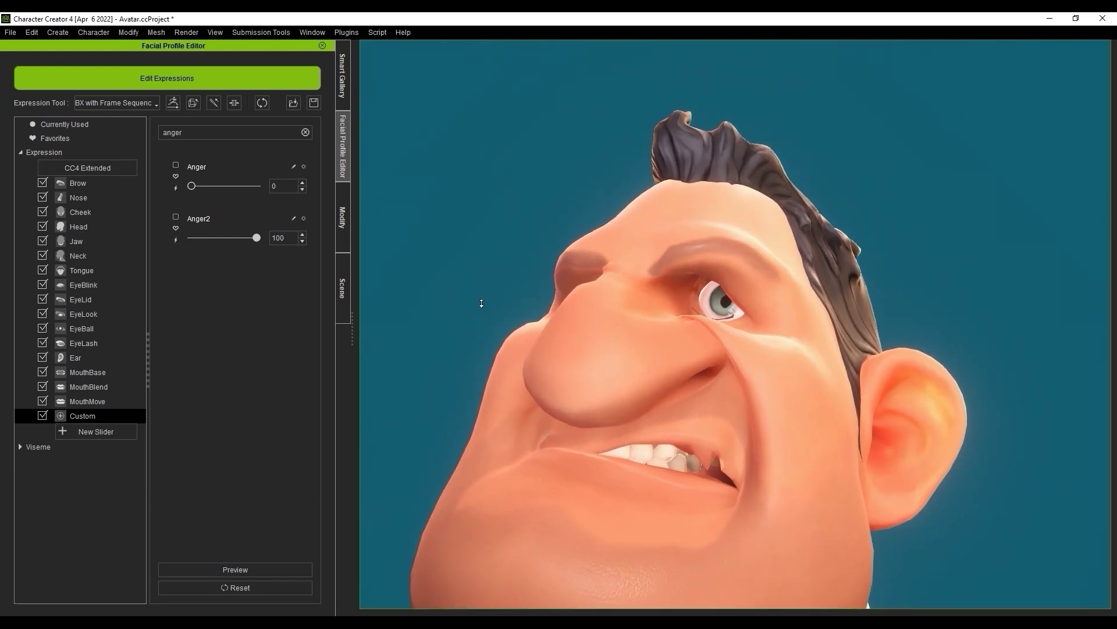
Step: Edit the character mesh in Face mode, enable soft selection (radius 1.53, bias 0.27), and select the faces around the torn mouth corner
click(345, 218)
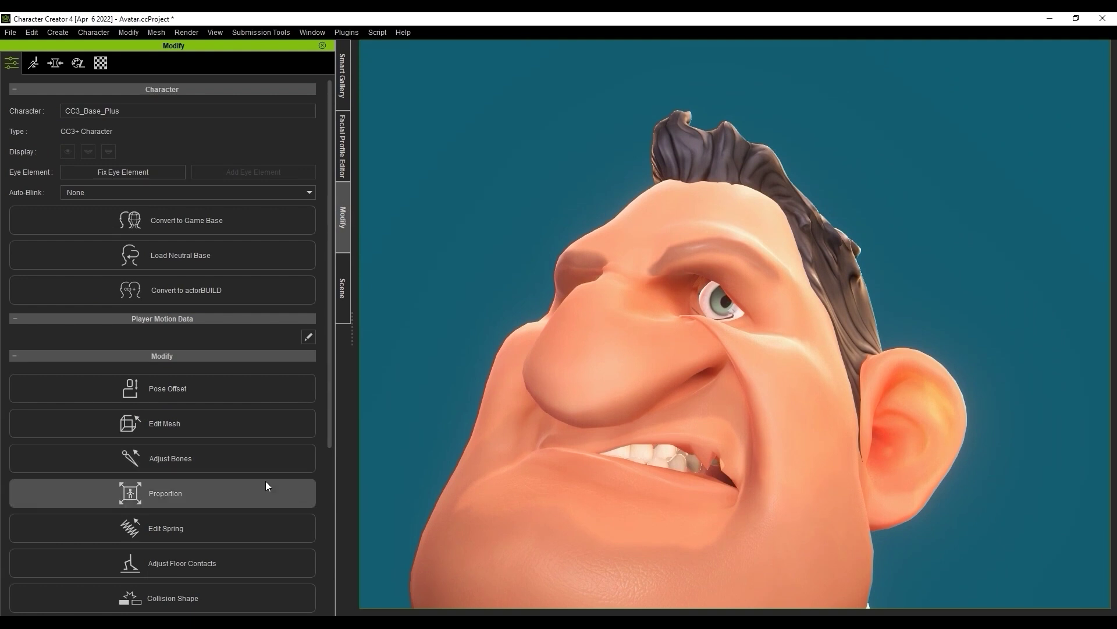
click(255, 431)
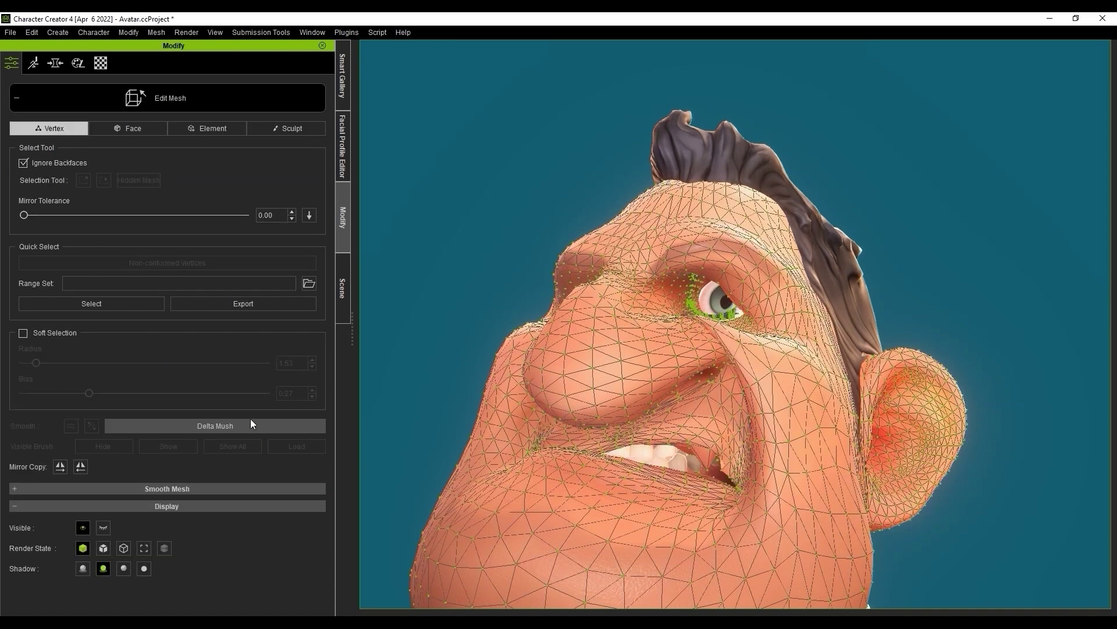
click(140, 135)
click(23, 334)
scroll(751, 469, up, 5)
middle_drag(752, 469, 725, 230)
drag(555, 245, 723, 435)
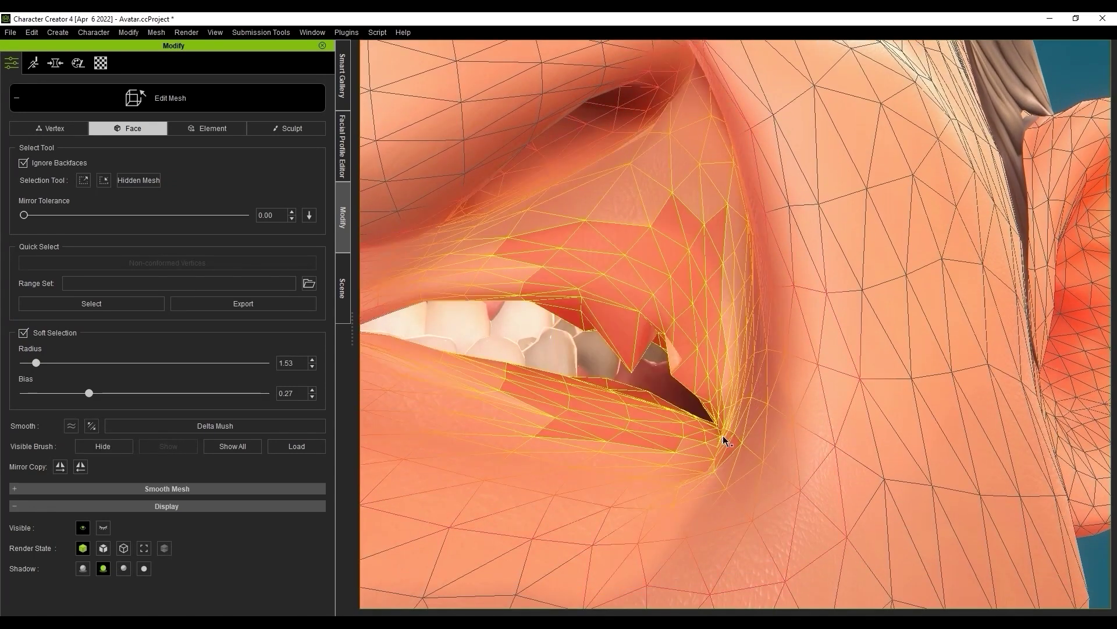
Step: Preview and apply Delta Mush to the selected mouth-corner faces at strength 0.20 and 10 iterations, with the default neutral character as reference
click(222, 427)
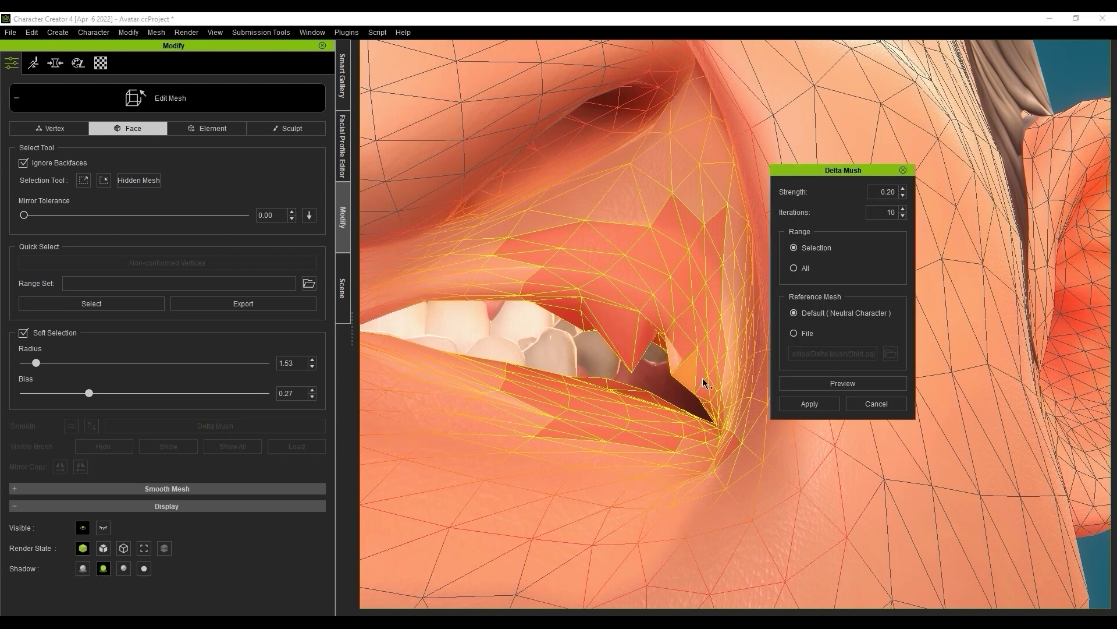
click(805, 385)
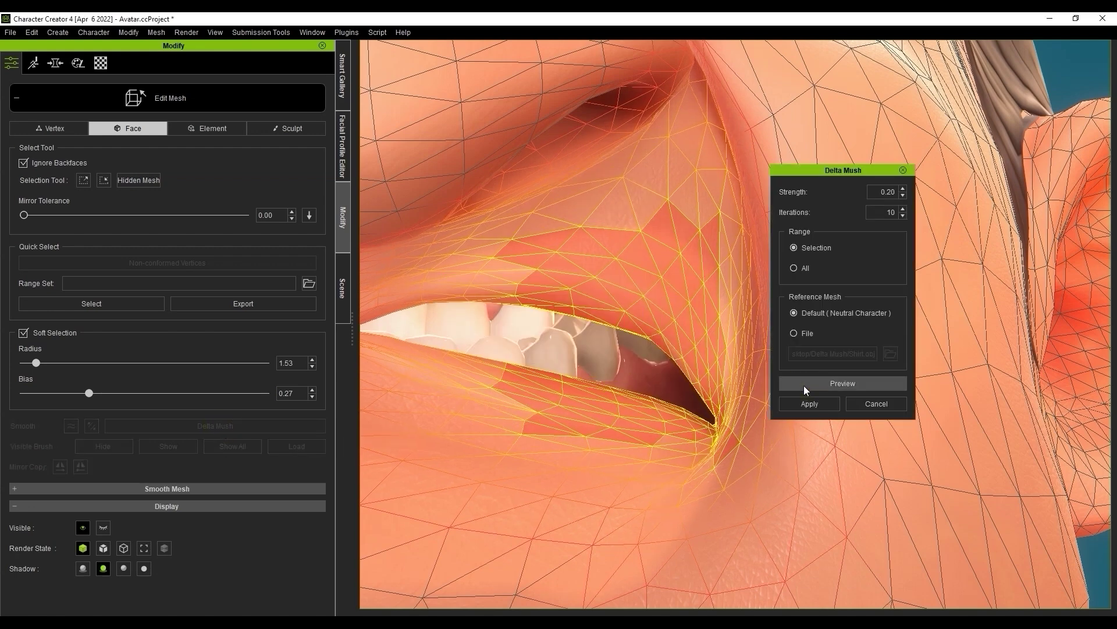
click(831, 407)
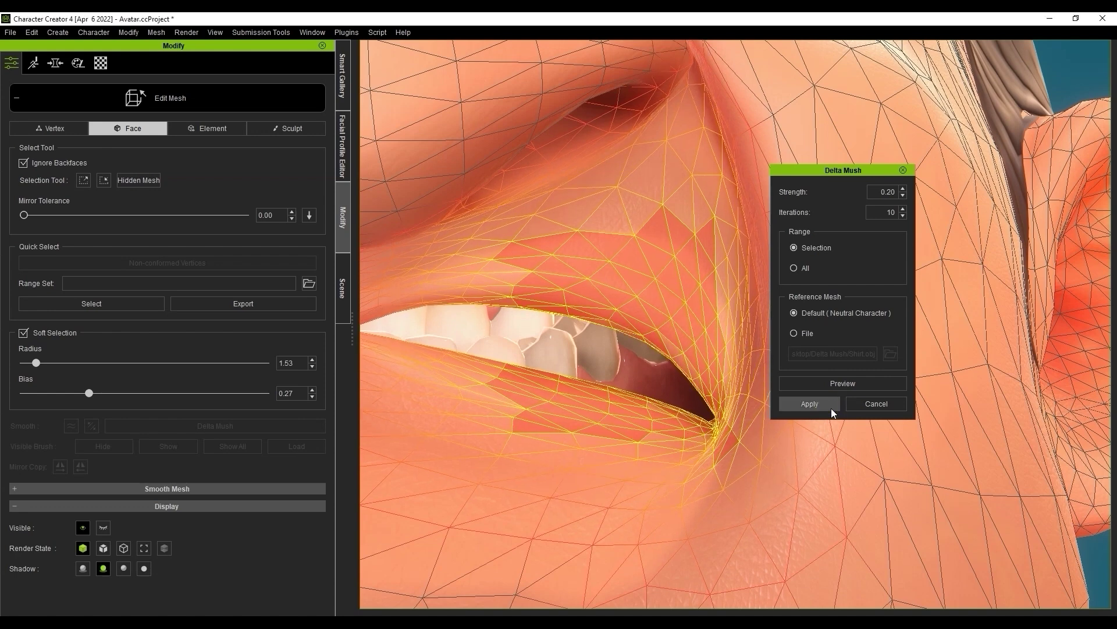
click(903, 170)
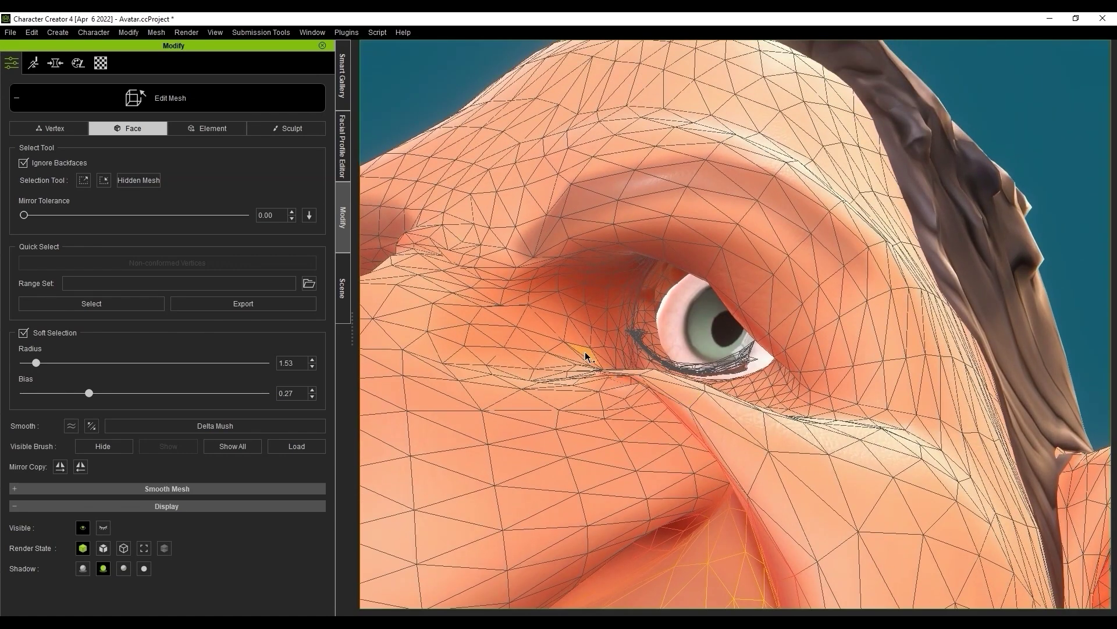
Step: Select the faces below the inner eye and along the nose and cheek fold, and apply Delta Mush at strength 0.20 and 10 iterations
drag(569, 347, 781, 530)
click(248, 427)
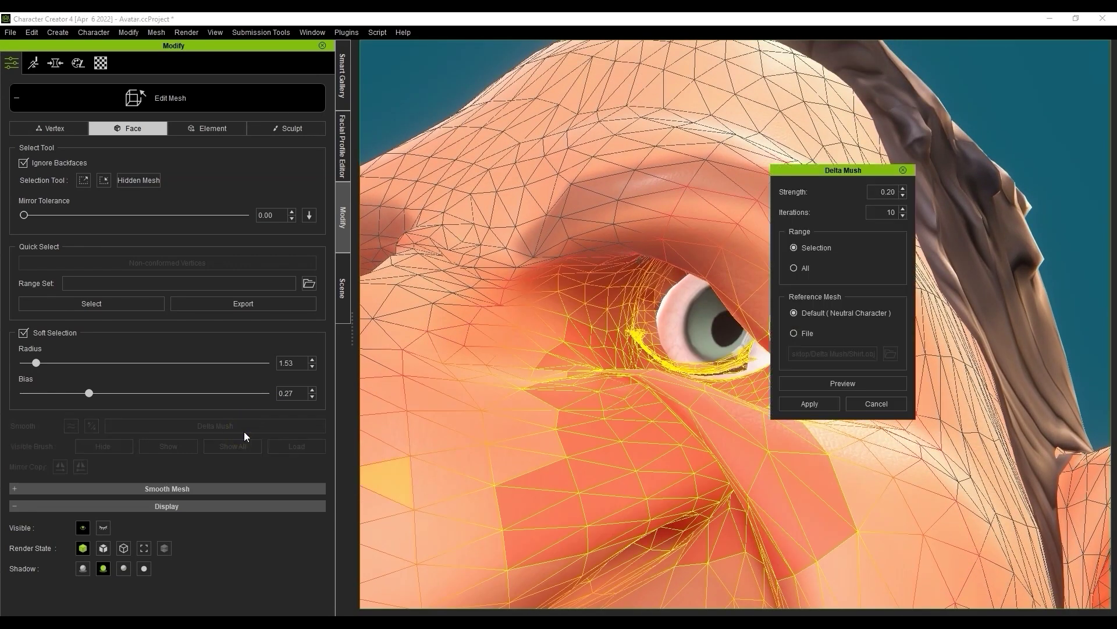
click(830, 383)
click(827, 404)
right_drag(487, 242, 629, 342)
click(823, 403)
Step: Apply Delta Mush at strength 0.20 and 10 iterations to the faces around the opposite corner of the mouth
right_drag(661, 442, 518, 297)
click(640, 381)
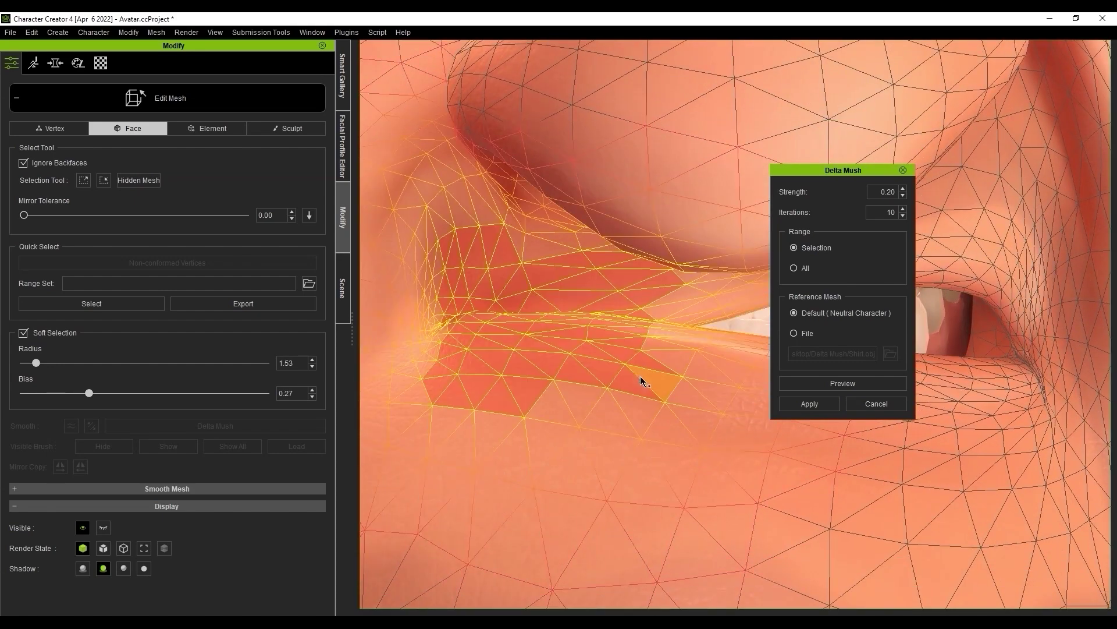
click(812, 402)
click(902, 170)
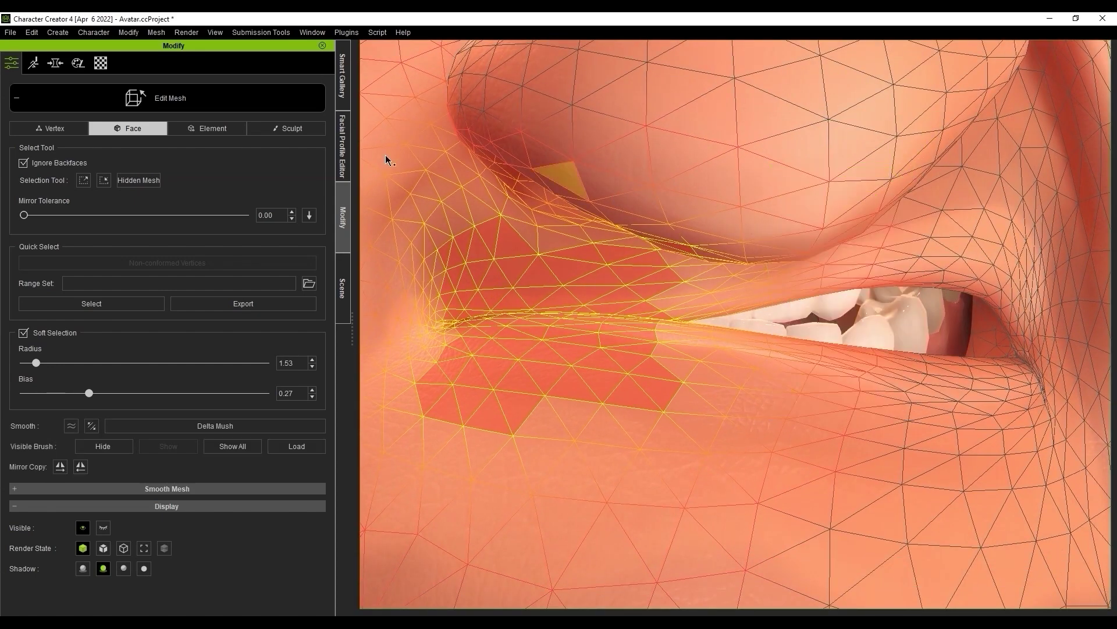
Step: Leave mesh editing and return to the facial profile's anger expression sliders with the whole face in view
click(208, 96)
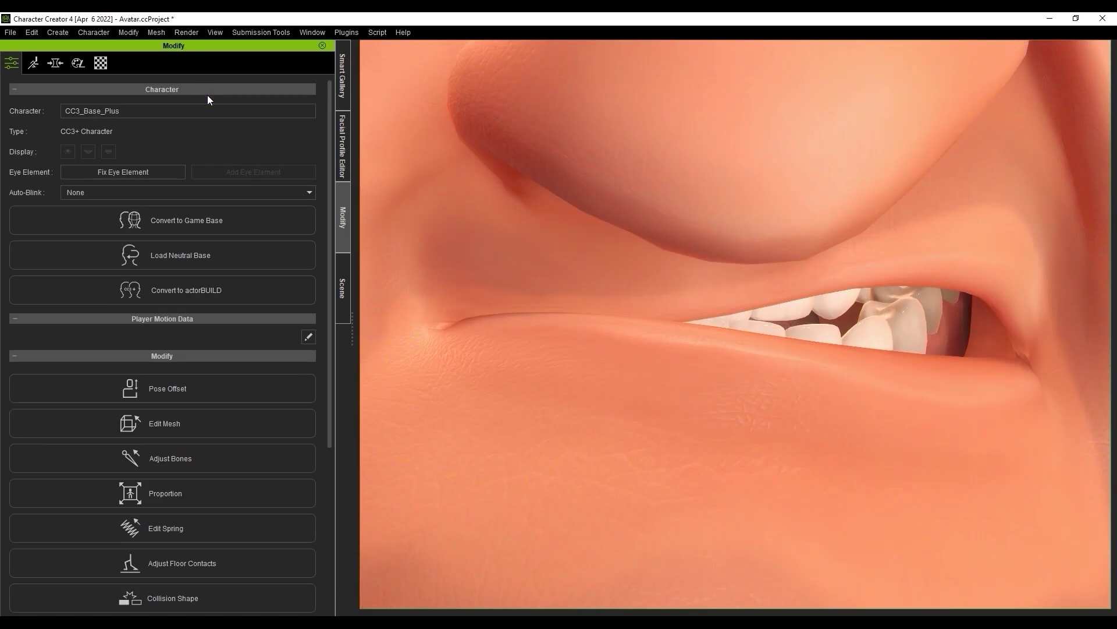
click(342, 155)
scroll(653, 298, down, 5)
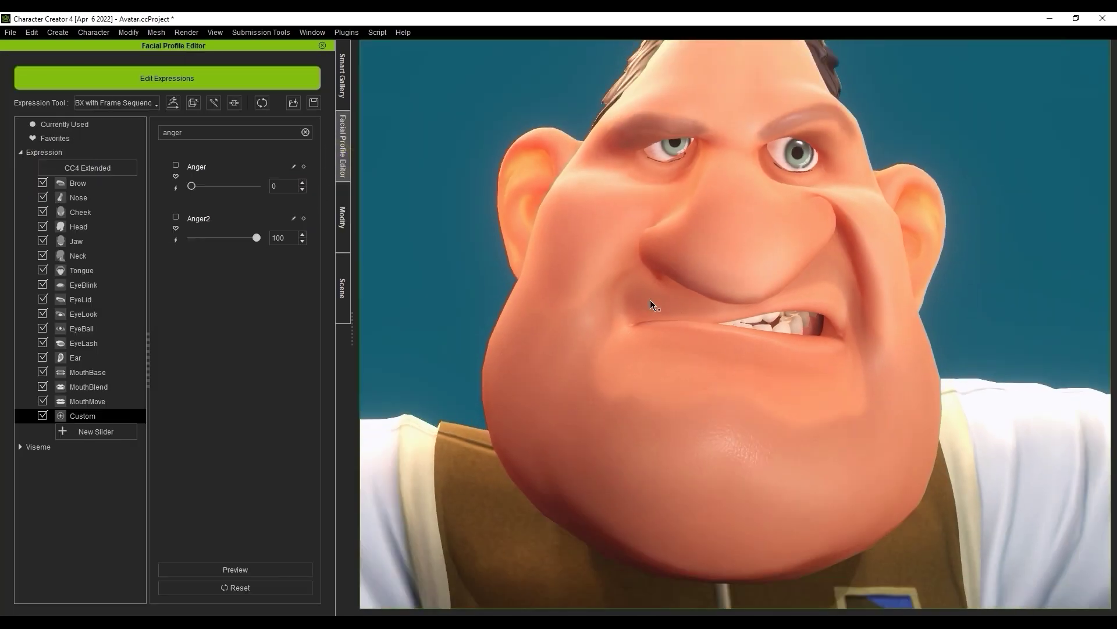
right_drag(756, 334, 902, 198)
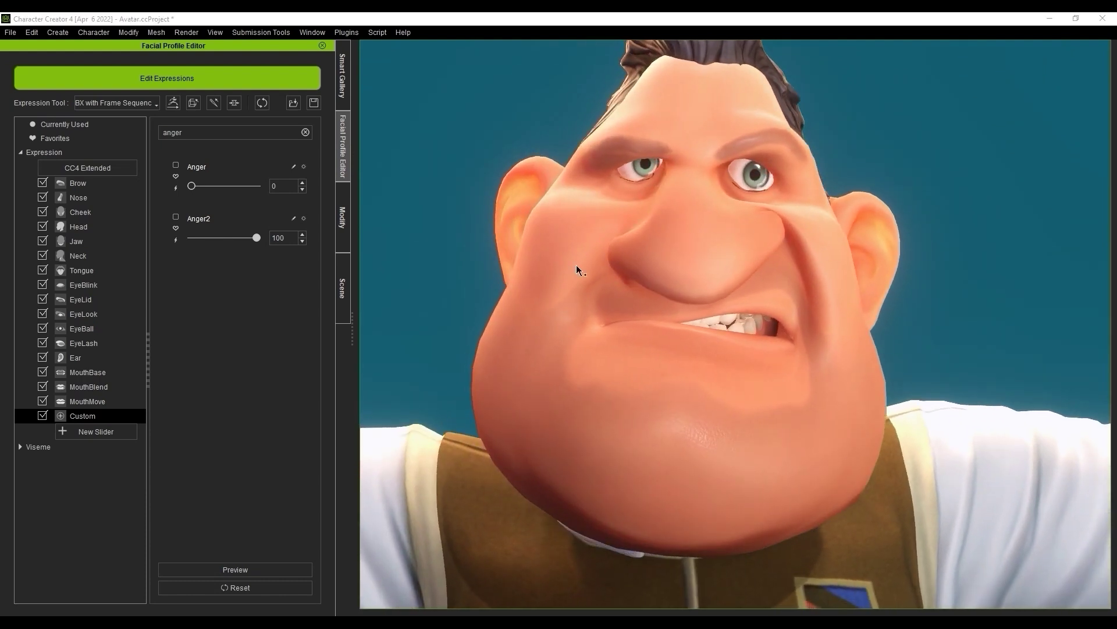
Step: Save the current morph as a new expression slider named Anger3 in the Custom category, and test it at 100
click(103, 430)
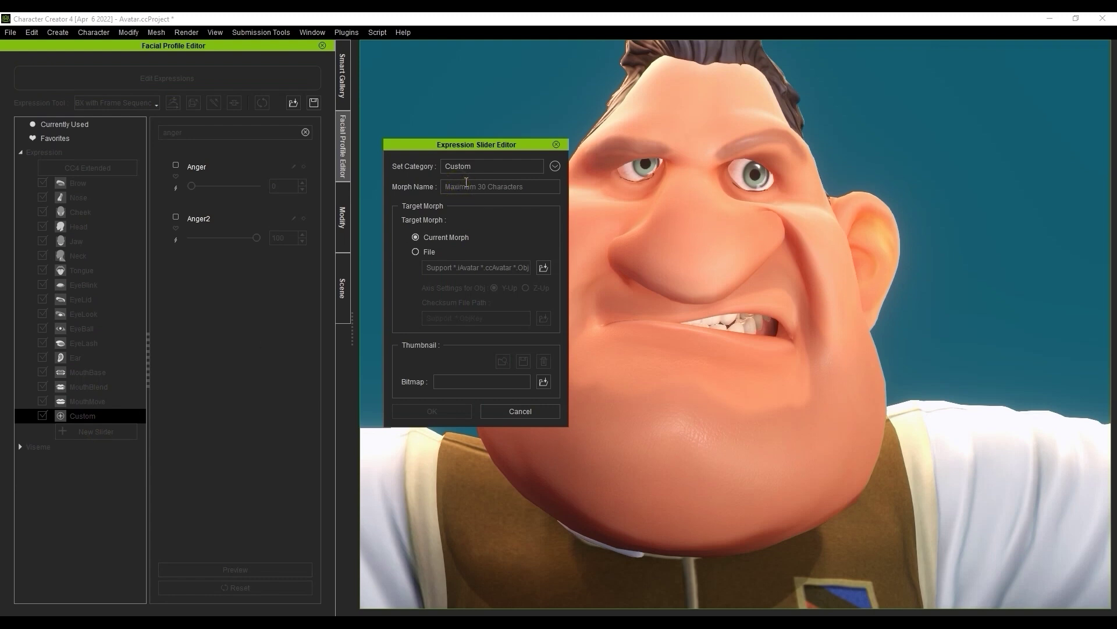
text(Anger3)
click(432, 411)
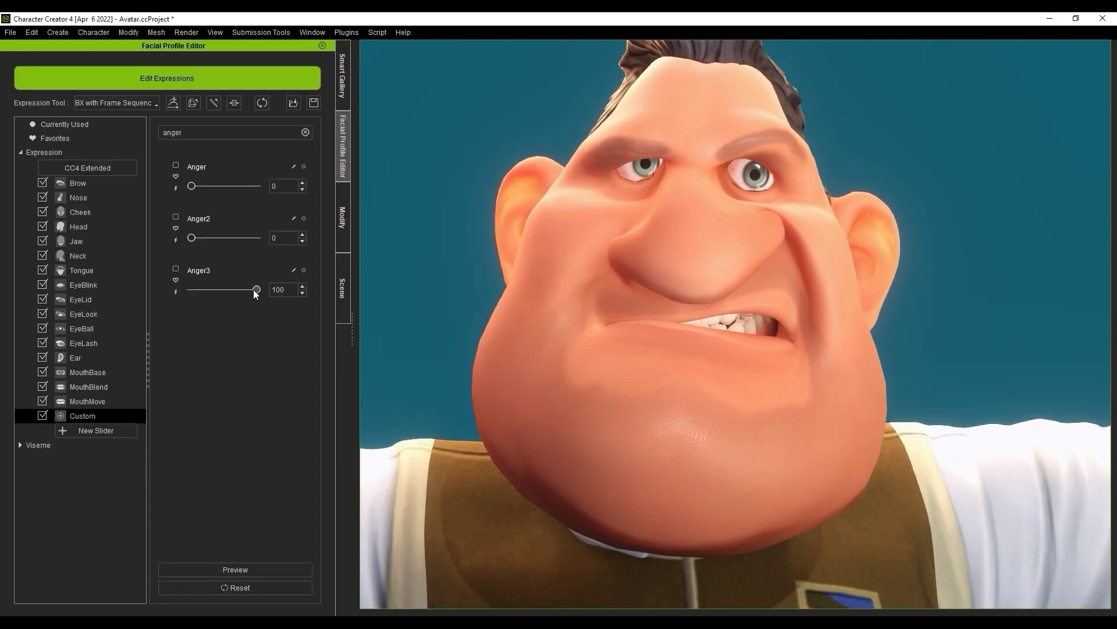
drag(254, 289, 277, 309)
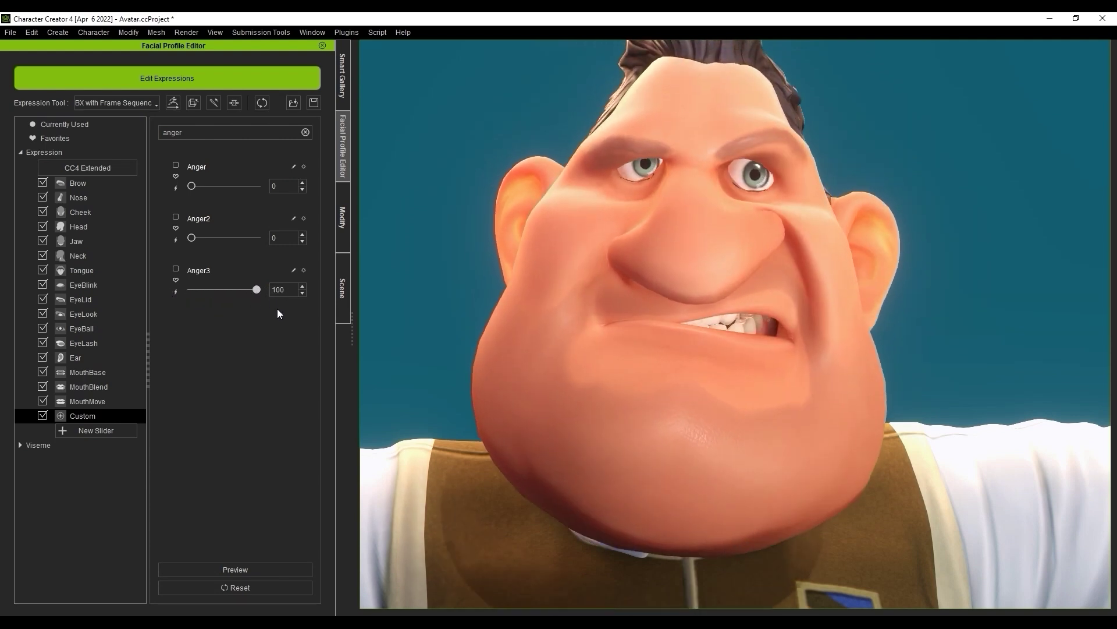